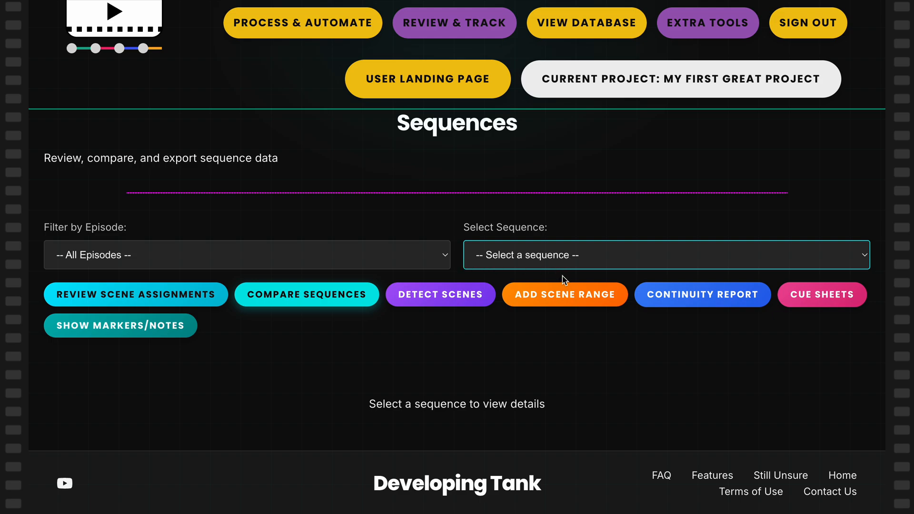
- Load the sequence Edit Sequence EC to show its details
{"action": "left_click", "coordinate": [557, 257]}
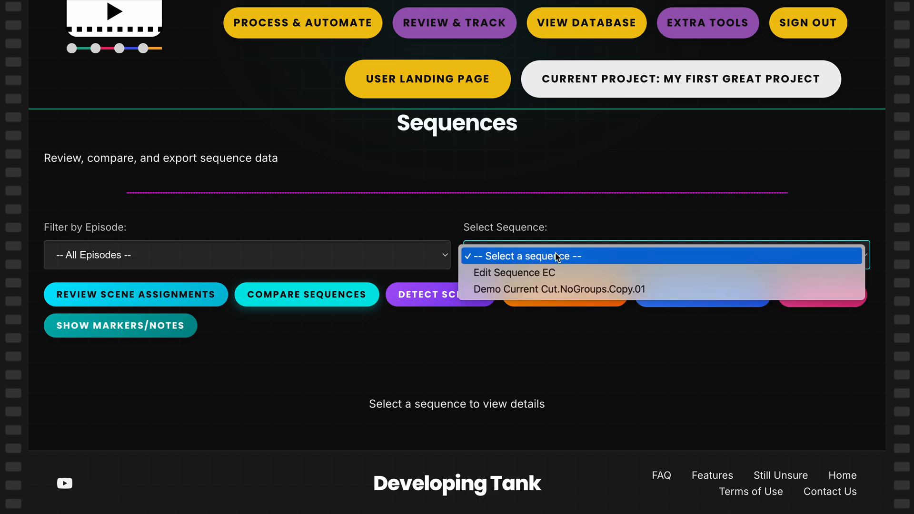
{"action": "left_click", "coordinate": [520, 275]}
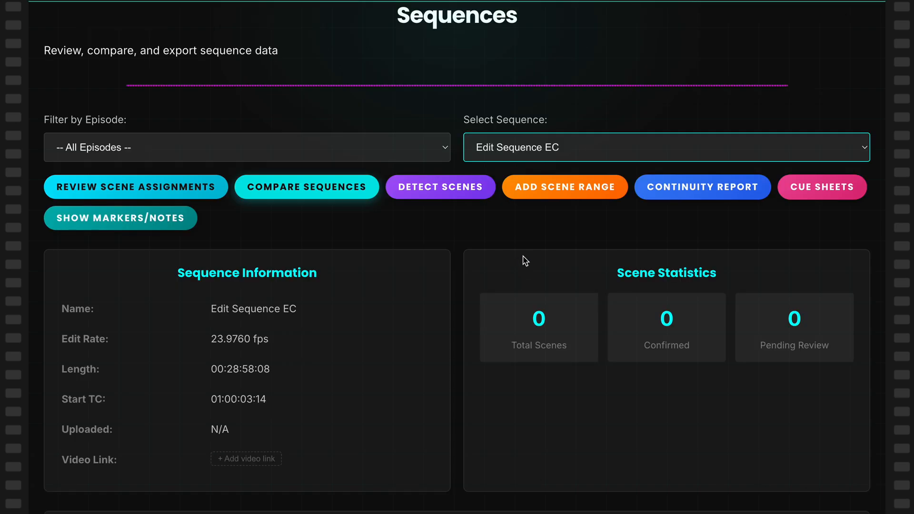
{"action": "scroll", "coordinate": [521, 263], "scroll_direction": "down", "scroll_amount": 3}
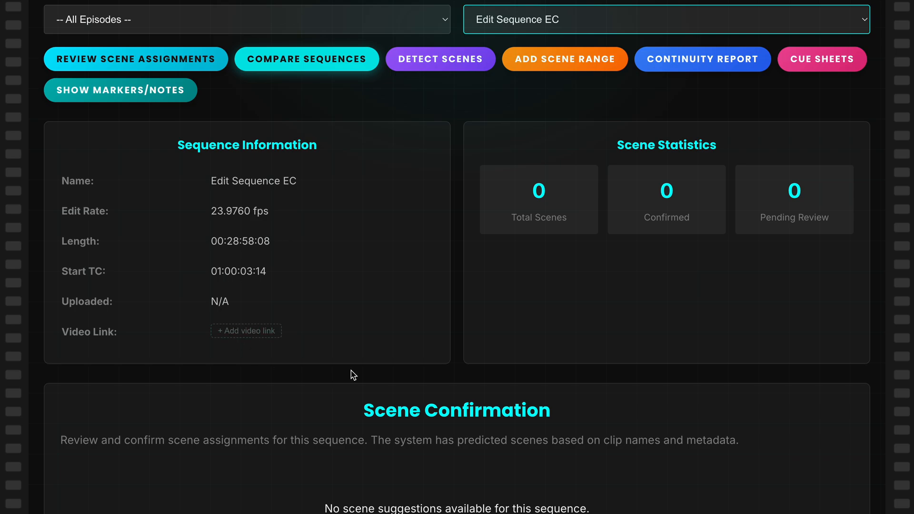
{"action": "scroll", "coordinate": [521, 279], "scroll_direction": "down", "scroll_amount": 1}
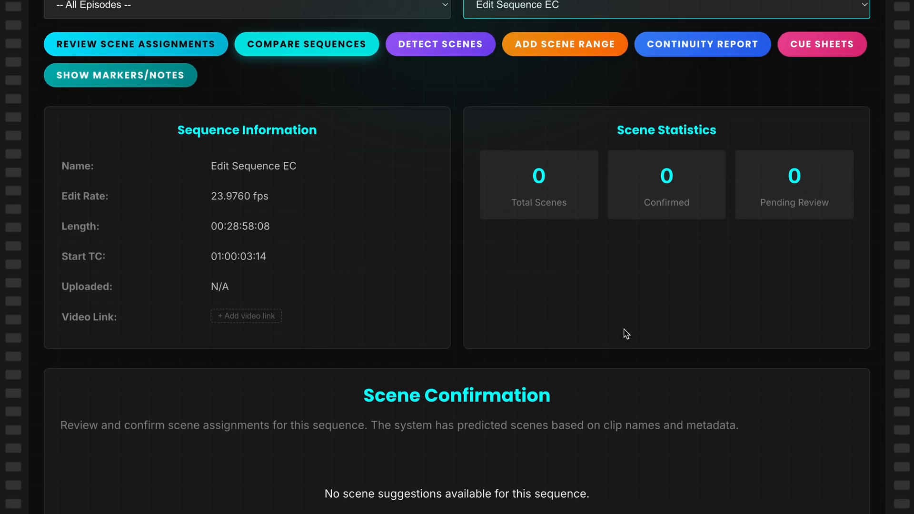
{"action": "scroll", "coordinate": [624, 332], "scroll_direction": "down", "scroll_amount": 1}
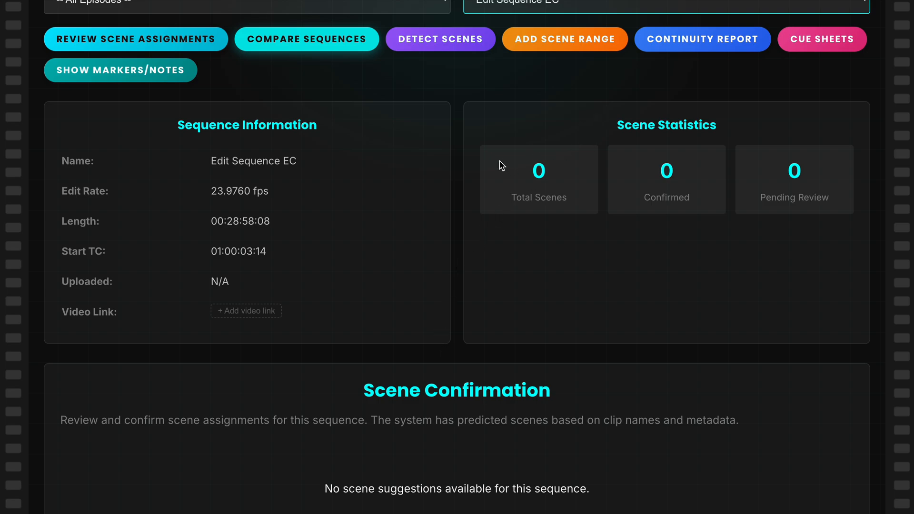
- Examine the scene statistics and the sequence's name, edit rate, length, start timecode and video link entry
{"action": "left_click_drag", "start_coordinate": [501, 163], "coordinate": [564, 191]}
{"action": "left_click_drag", "start_coordinate": [660, 161], "coordinate": [692, 204]}
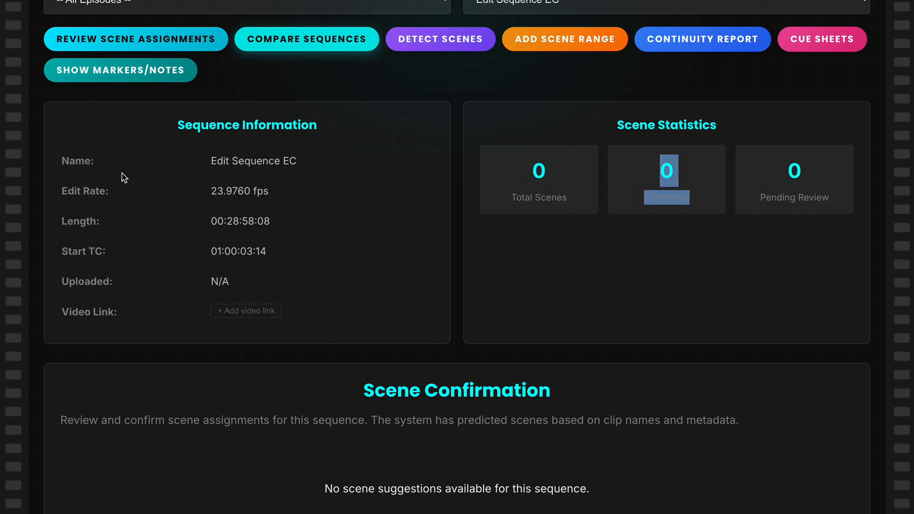
{"action": "left_click_drag", "start_coordinate": [61, 164], "coordinate": [273, 178]}
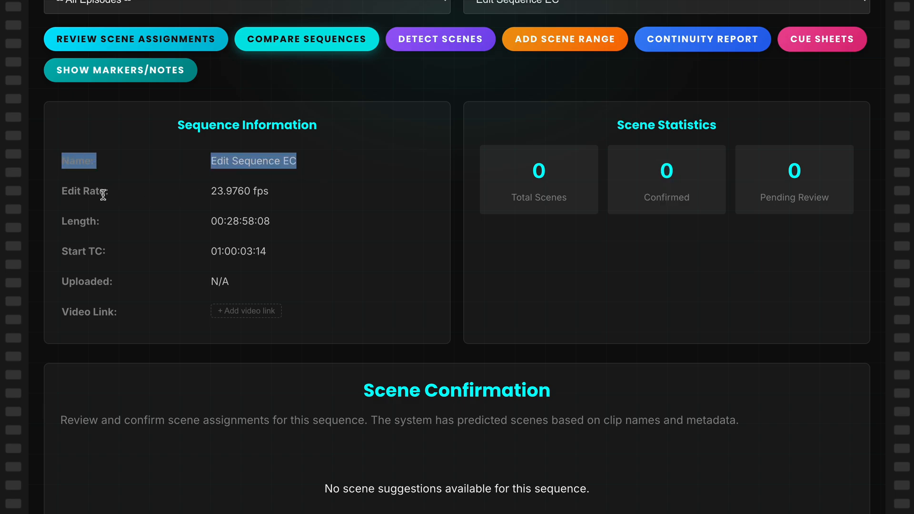
{"action": "left_click_drag", "start_coordinate": [73, 193], "coordinate": [274, 206]}
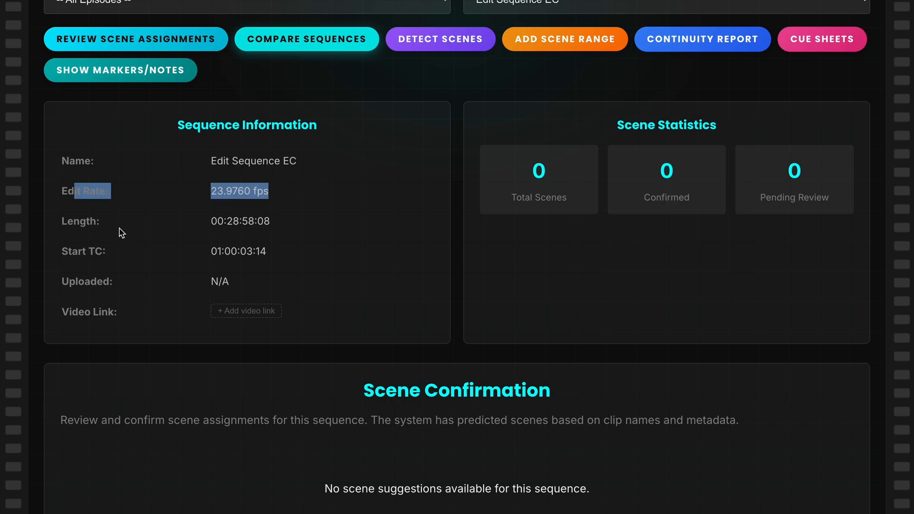
{"action": "left_click_drag", "start_coordinate": [63, 218], "coordinate": [212, 238]}
{"action": "left_click", "coordinate": [88, 250]}
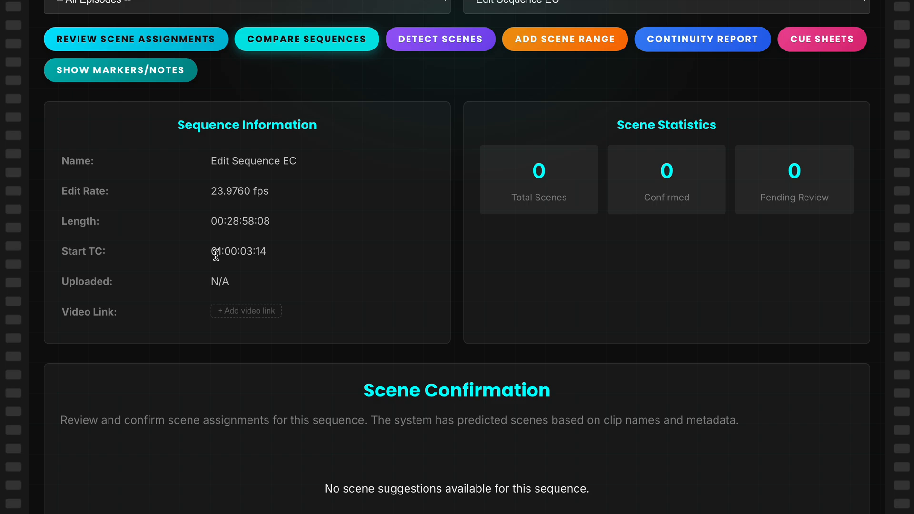
{"action": "double_click", "coordinate": [216, 254]}
{"action": "left_click", "coordinate": [253, 275]}
{"action": "left_click", "coordinate": [235, 312]}
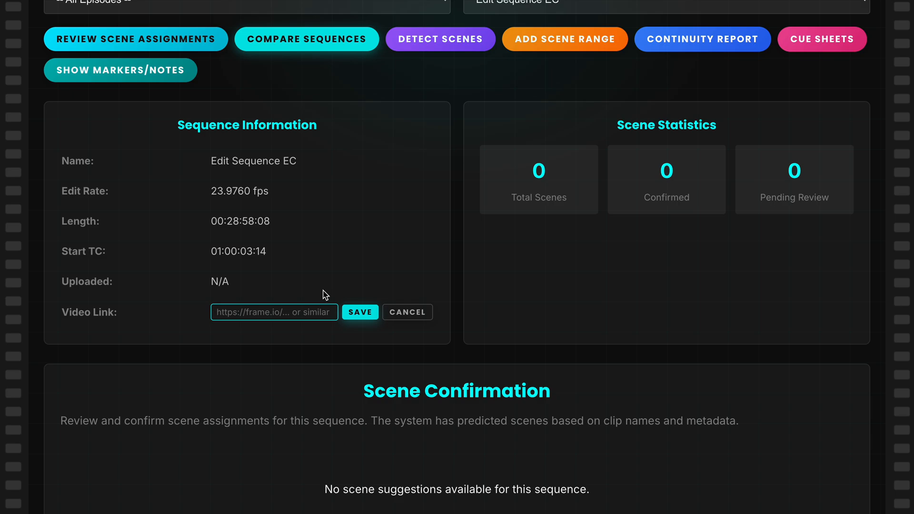
{"action": "left_click", "coordinate": [427, 317]}
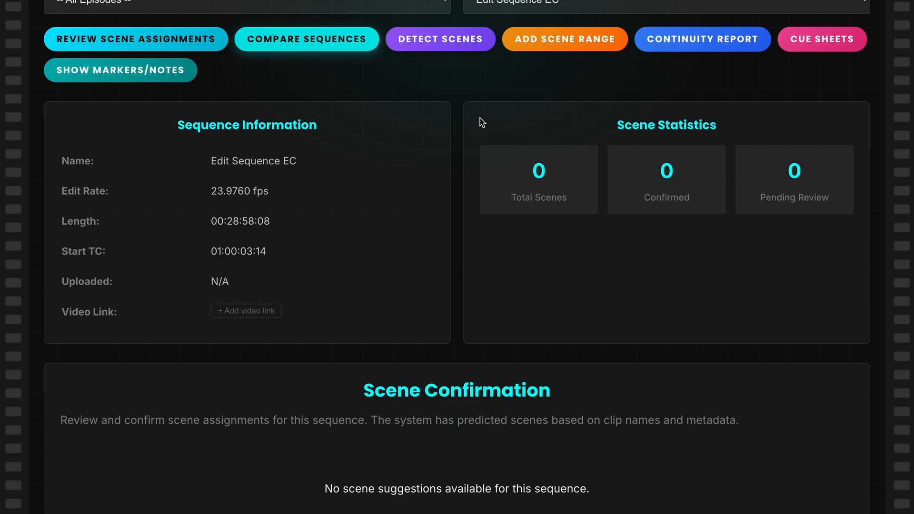
- Run automatic scene detection on all tracks with a minimum confidence of 50%
{"action": "scroll", "coordinate": [469, 120], "scroll_direction": "up", "scroll_amount": 1}
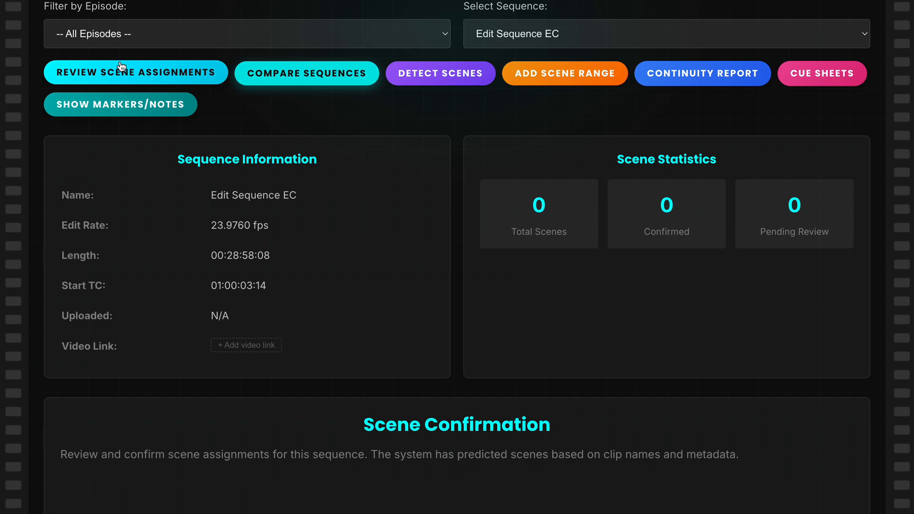
{"action": "left_click", "coordinate": [433, 75]}
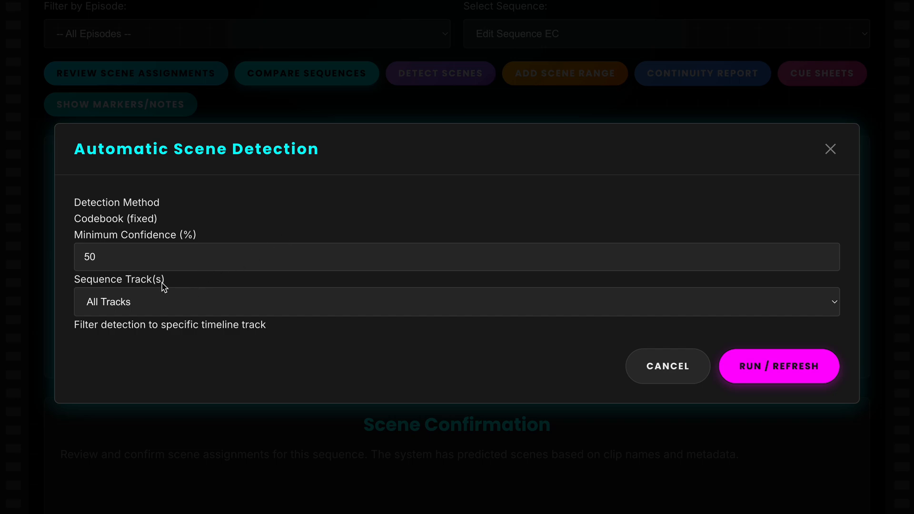
{"action": "left_click_drag", "start_coordinate": [73, 280], "coordinate": [161, 281]}
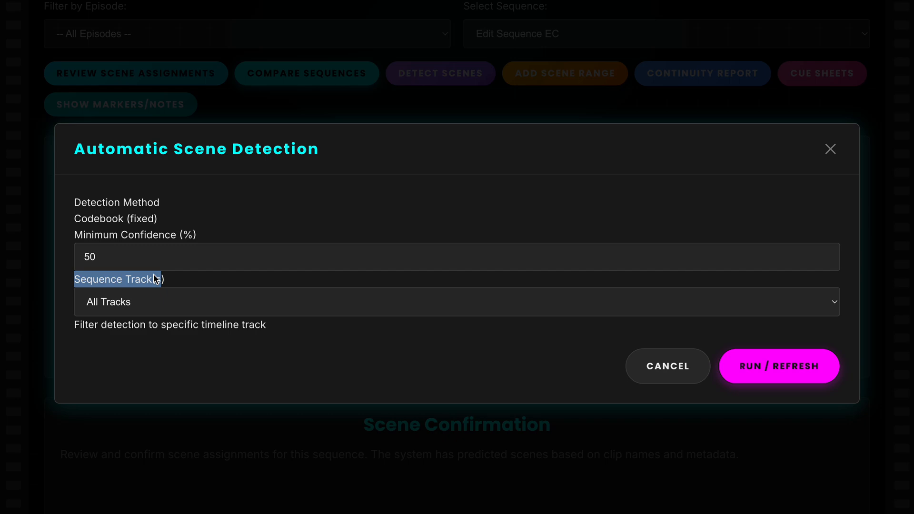
{"action": "left_click", "coordinate": [165, 312]}
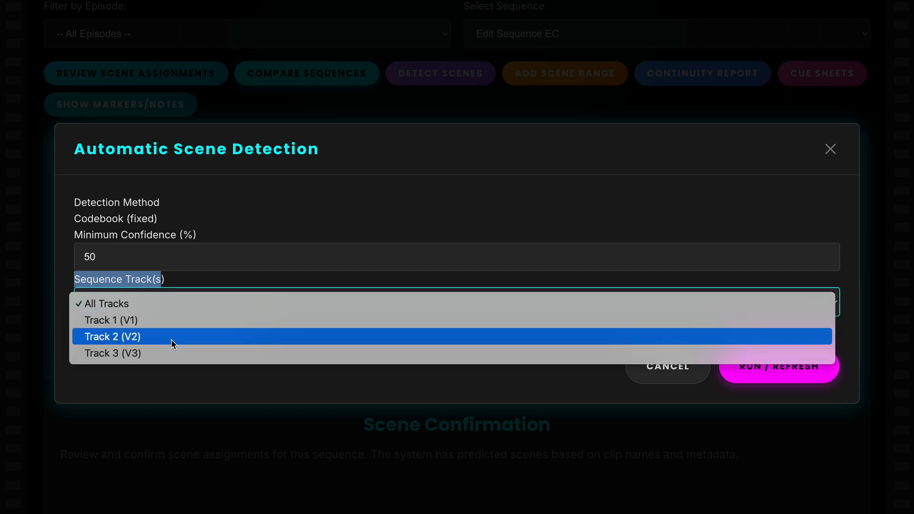
{"action": "left_click", "coordinate": [165, 284]}
{"action": "left_click", "coordinate": [167, 283]}
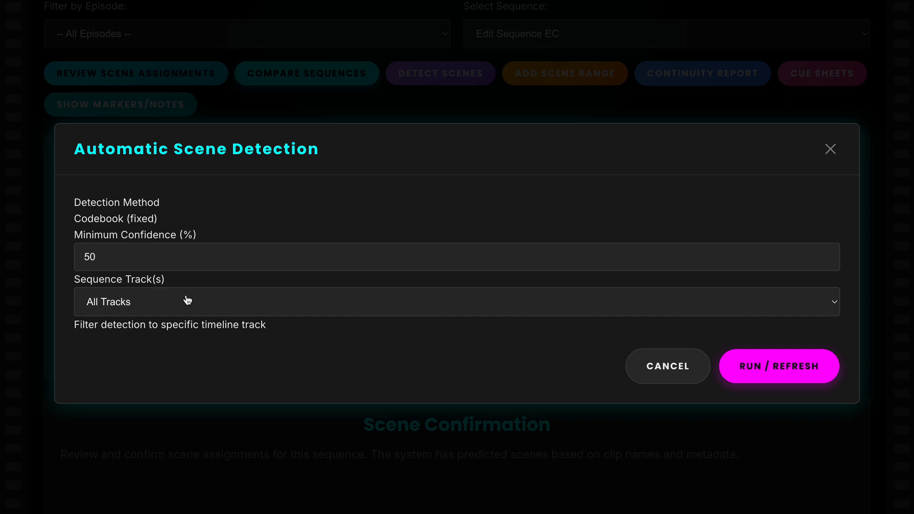
{"action": "left_click", "coordinate": [756, 360]}
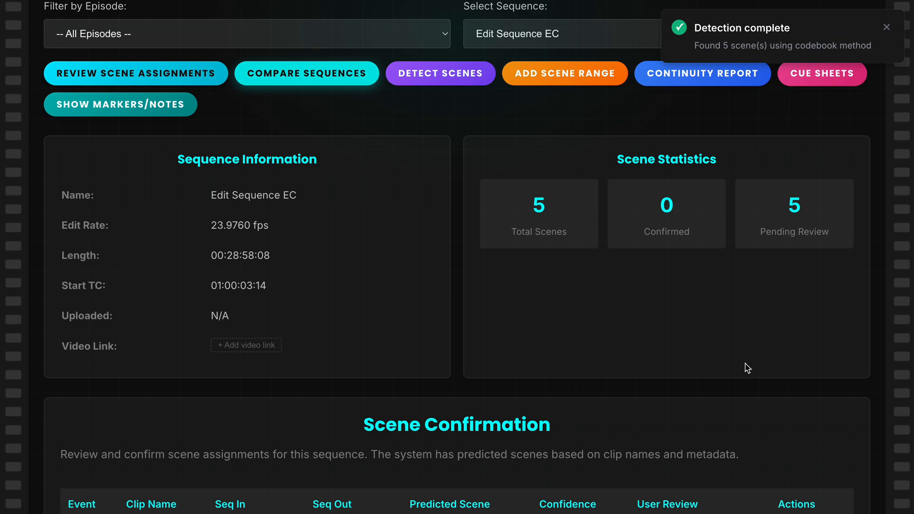
- Examine the detected scenes' timecode ranges and predicted scene names, along with the scene statistics
{"action": "scroll", "coordinate": [743, 283], "scroll_direction": "down", "scroll_amount": 3}
{"action": "scroll", "coordinate": [738, 285], "scroll_direction": "down", "scroll_amount": 1}
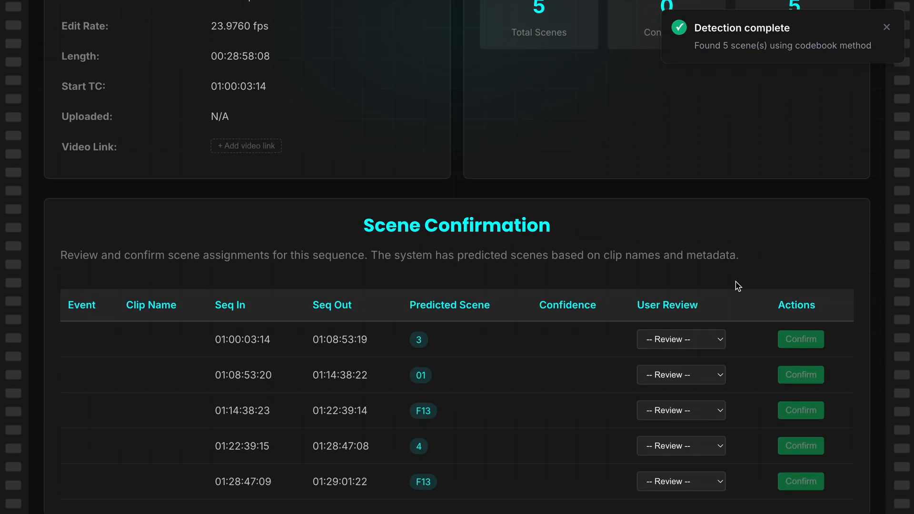
{"action": "scroll", "coordinate": [553, 291], "scroll_direction": "down", "scroll_amount": 1}
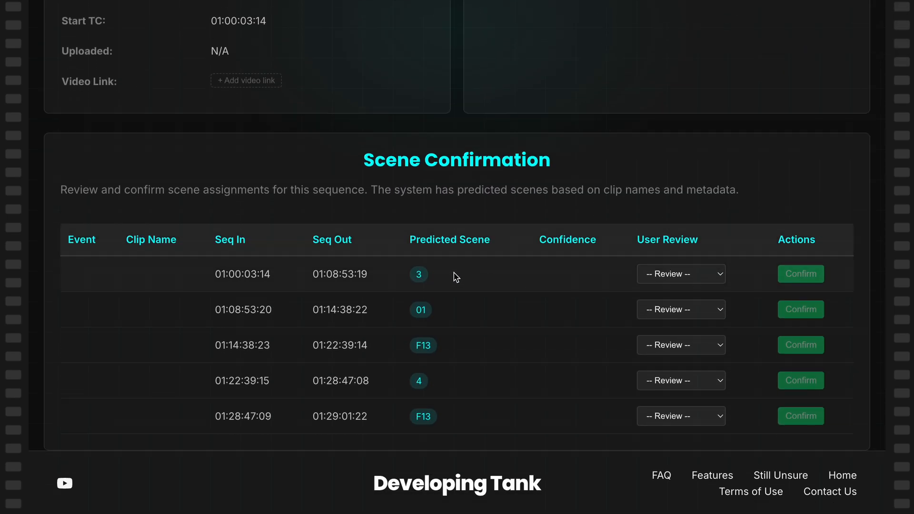
{"action": "left_click_drag", "start_coordinate": [221, 274], "coordinate": [426, 280]}
{"action": "left_click", "coordinate": [433, 307]}
{"action": "left_click_drag", "start_coordinate": [416, 314], "coordinate": [421, 312]}
{"action": "left_click", "coordinate": [421, 346]}
{"action": "double_click", "coordinate": [420, 347]}
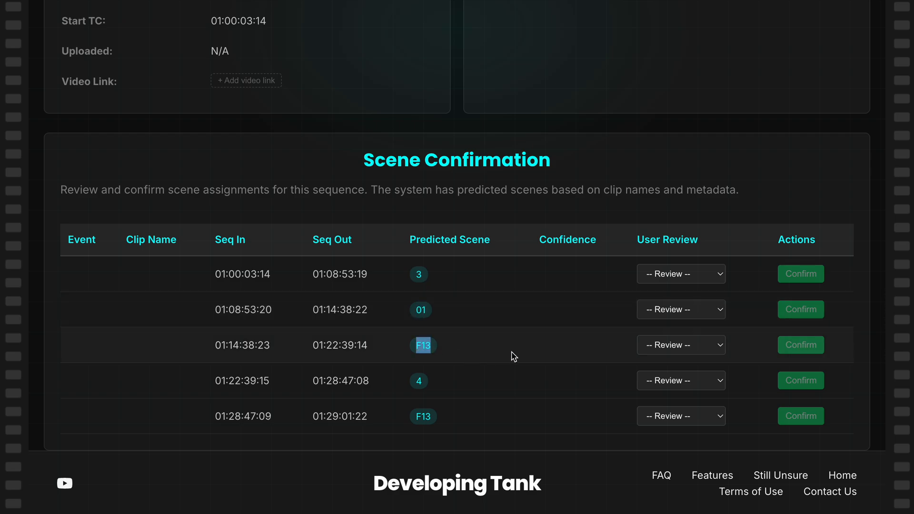
{"action": "double_click", "coordinate": [419, 380]}
{"action": "scroll", "coordinate": [469, 307], "scroll_direction": "up", "scroll_amount": 1}
{"action": "scroll", "coordinate": [461, 310], "scroll_direction": "up", "scroll_amount": 5}
{"action": "scroll", "coordinate": [472, 308], "scroll_direction": "down", "scroll_amount": 4}
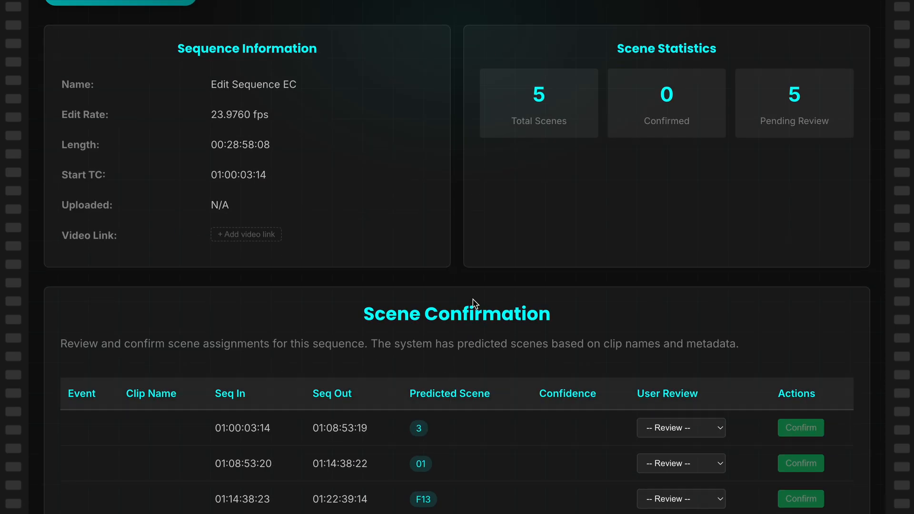
{"action": "scroll", "coordinate": [690, 328], "scroll_direction": "down", "scroll_amount": 3}
- Review the first three predicted scenes, marking 3 as Correct, 01 as Incorrect and the first F13 as Unsure
{"action": "left_click", "coordinate": [689, 278]}
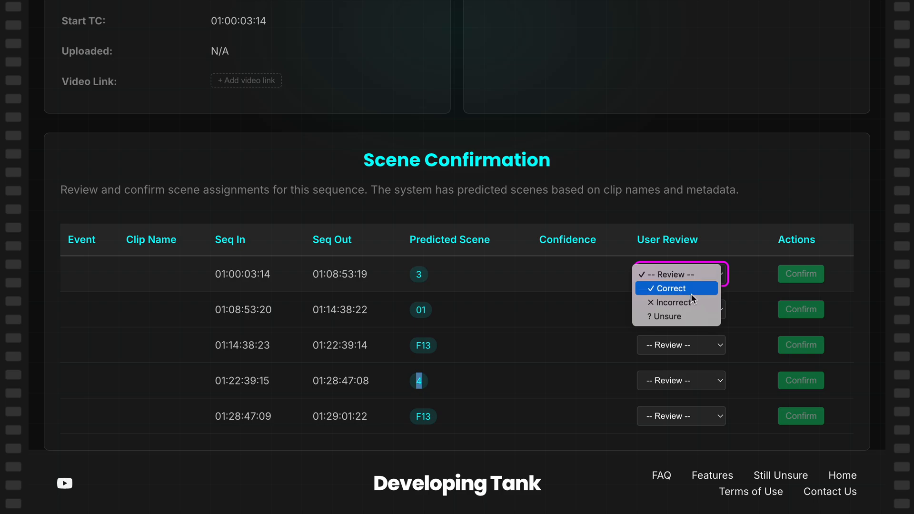
{"action": "left_click", "coordinate": [690, 292]}
{"action": "left_click", "coordinate": [698, 312]}
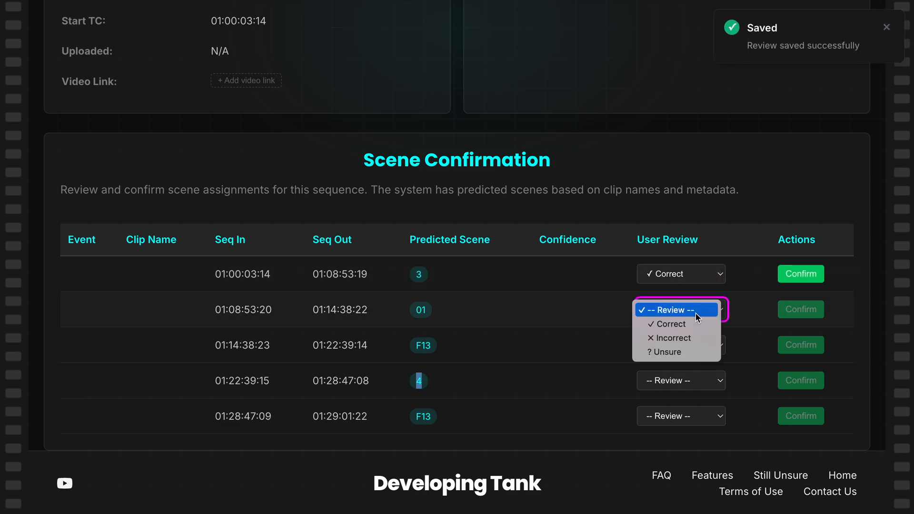
{"action": "left_click", "coordinate": [692, 338]}
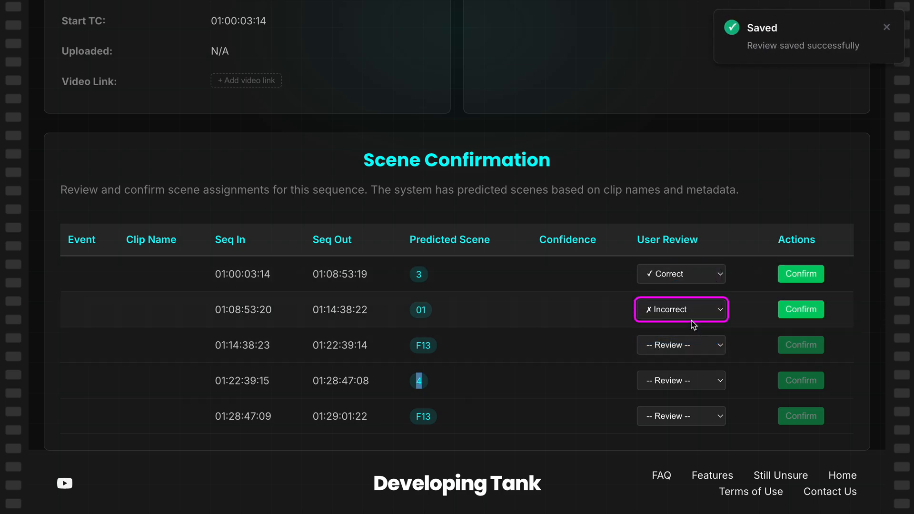
{"action": "left_click", "coordinate": [694, 344]}
{"action": "left_click", "coordinate": [694, 384]}
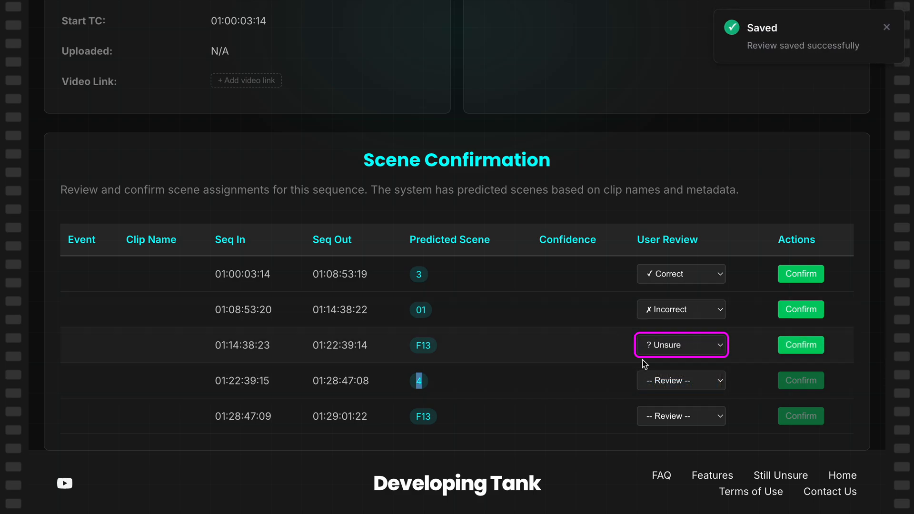
- Mark predicted scene 4 and the final F13 scene as Correct
{"action": "left_click", "coordinate": [672, 392]}
{"action": "left_click", "coordinate": [672, 392]}
{"action": "left_click", "coordinate": [674, 395]}
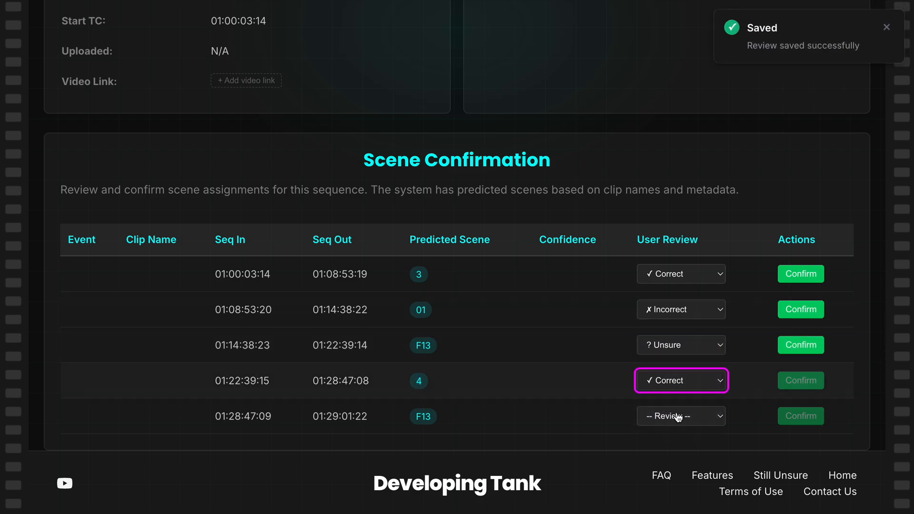
{"action": "left_click", "coordinate": [675, 416]}
{"action": "left_click", "coordinate": [677, 431]}
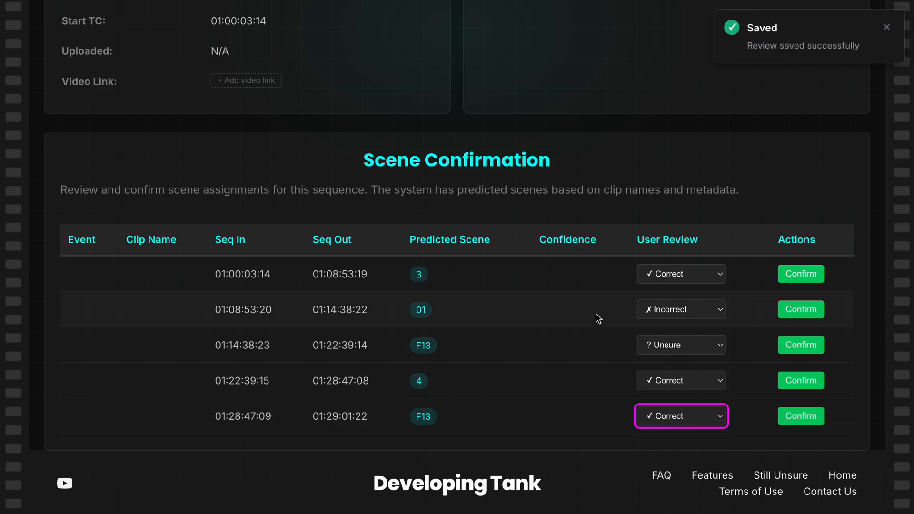
- Open the sequence's scene assignments and flag scene 01 as incorrect to start its correction
{"action": "scroll", "coordinate": [444, 295], "scroll_direction": "up", "scroll_amount": 10}
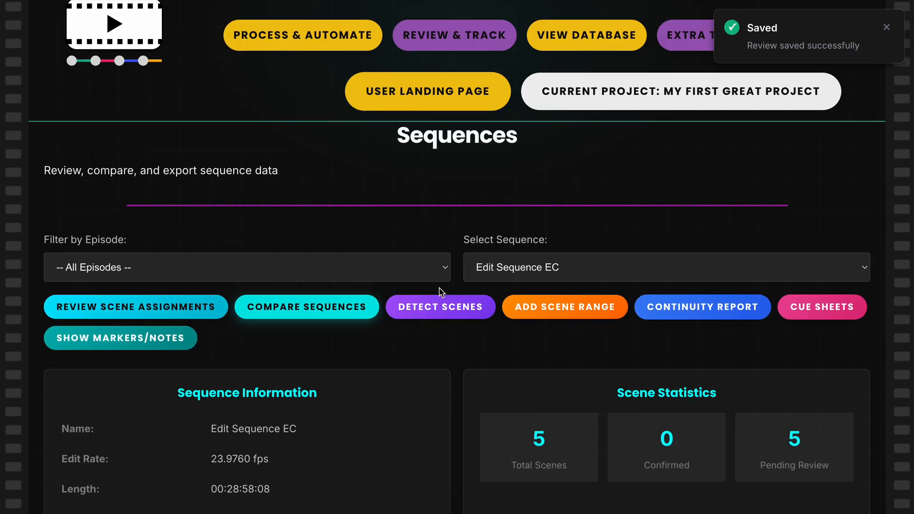
{"action": "left_click", "coordinate": [122, 307]}
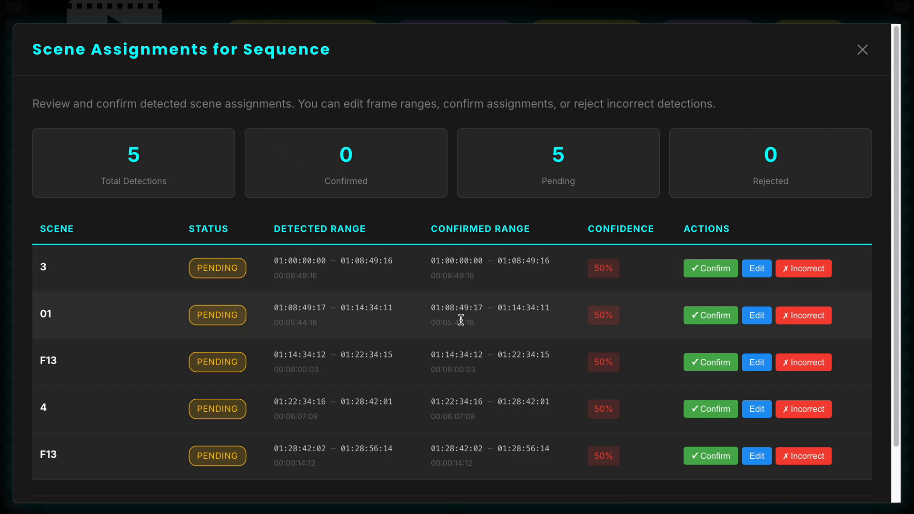
{"action": "left_click", "coordinate": [799, 319]}
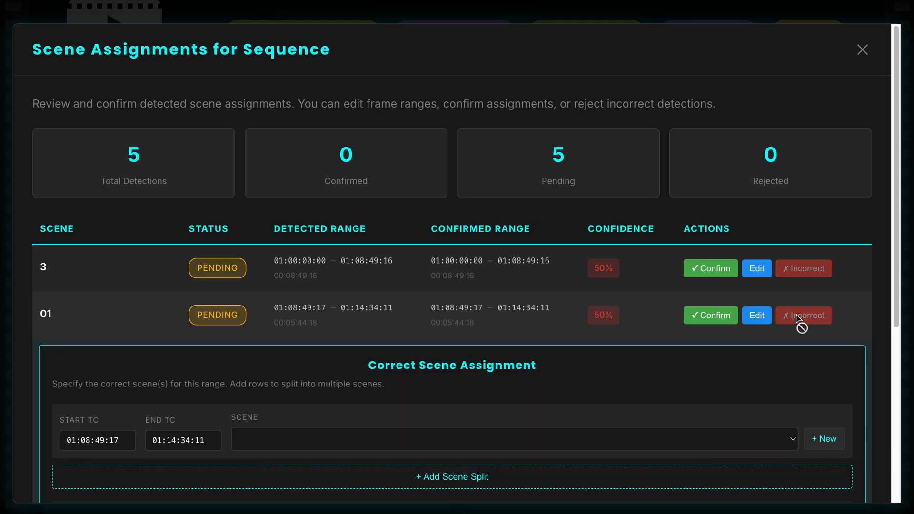
{"action": "scroll", "coordinate": [531, 355], "scroll_direction": "down", "scroll_amount": 1}
- Switch scene 01's correction from an existing scene to a new scene entry, and inspect its name, start and end timecode fields
{"action": "left_click", "coordinate": [370, 399]}
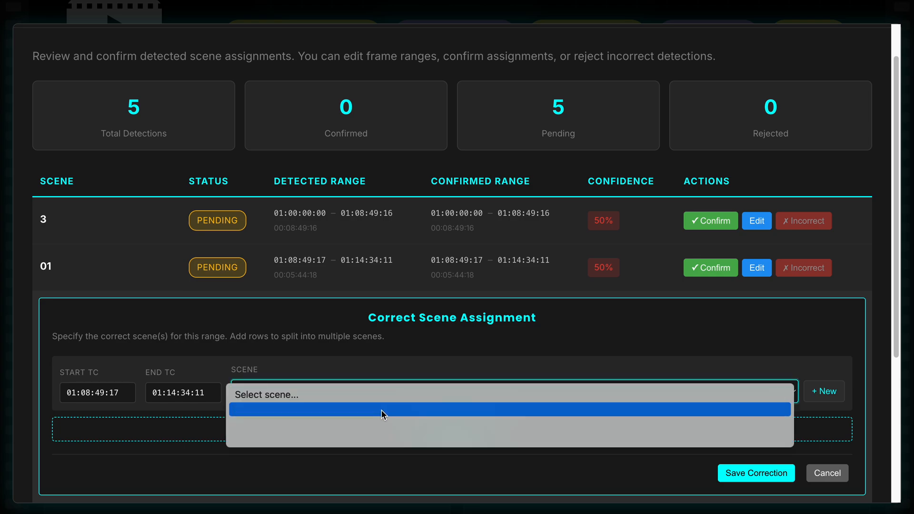
{"action": "left_click", "coordinate": [383, 410]}
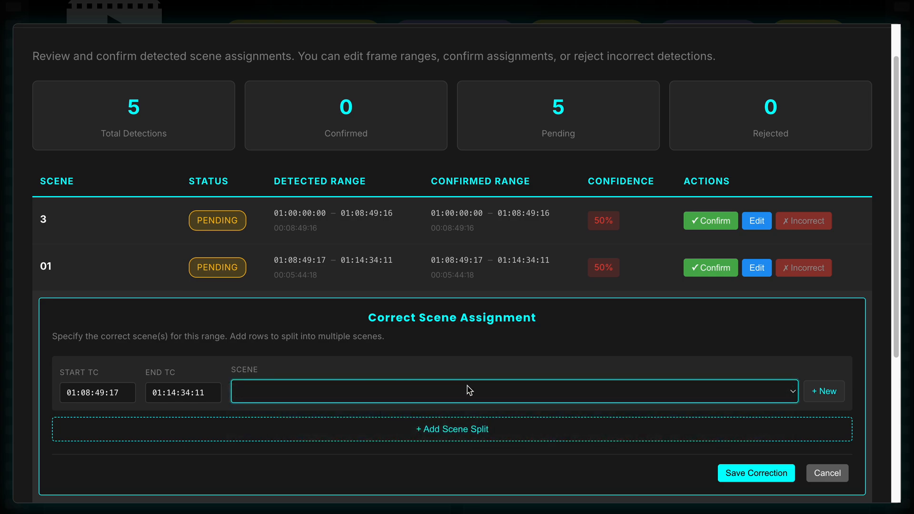
{"action": "left_click", "coordinate": [825, 391]}
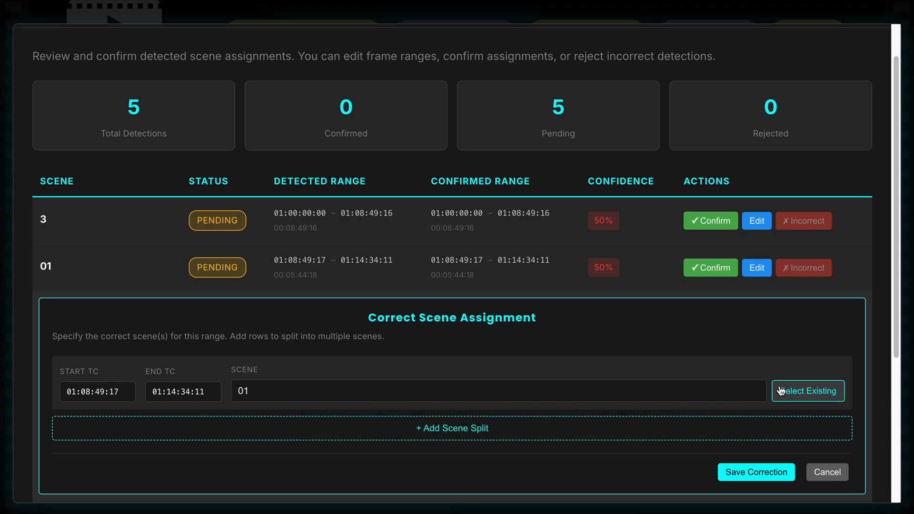
{"action": "left_click", "coordinate": [592, 394]}
{"action": "key", "text": "ctrl+a"}
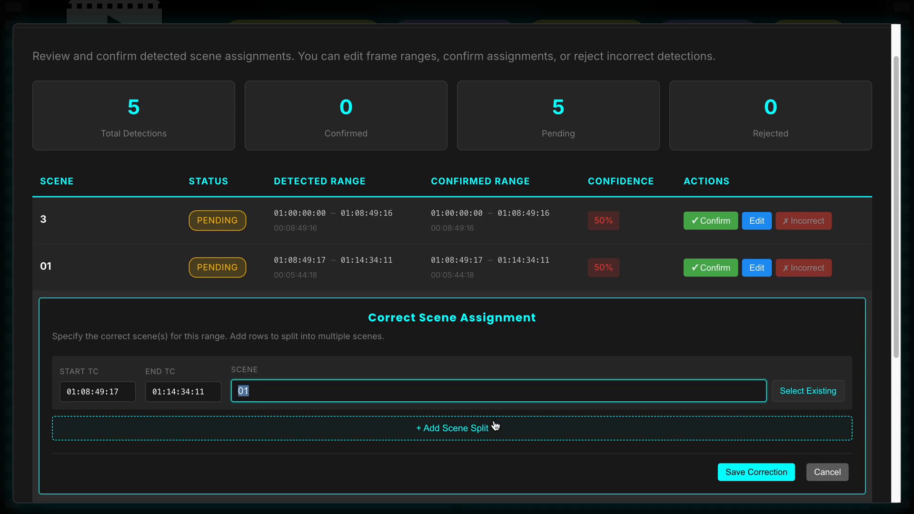
{"action": "double_click", "coordinate": [70, 392]}
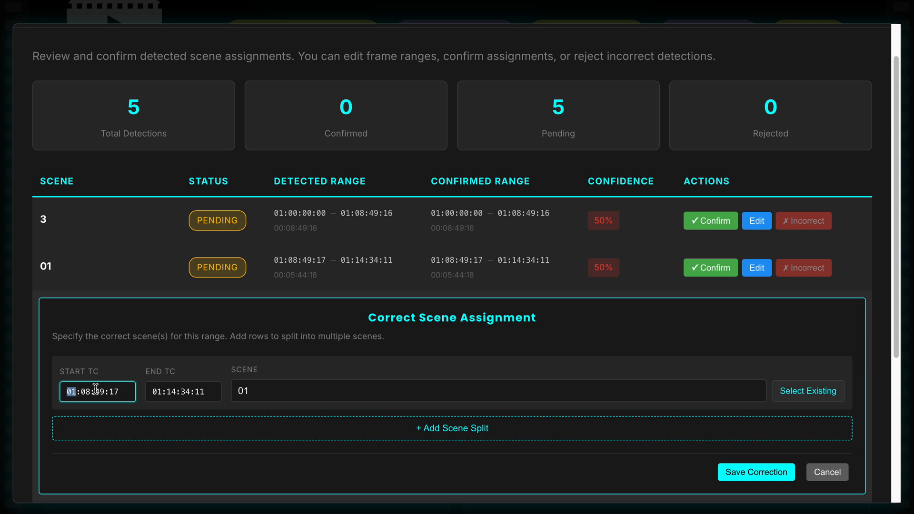
{"action": "double_click", "coordinate": [182, 389]}
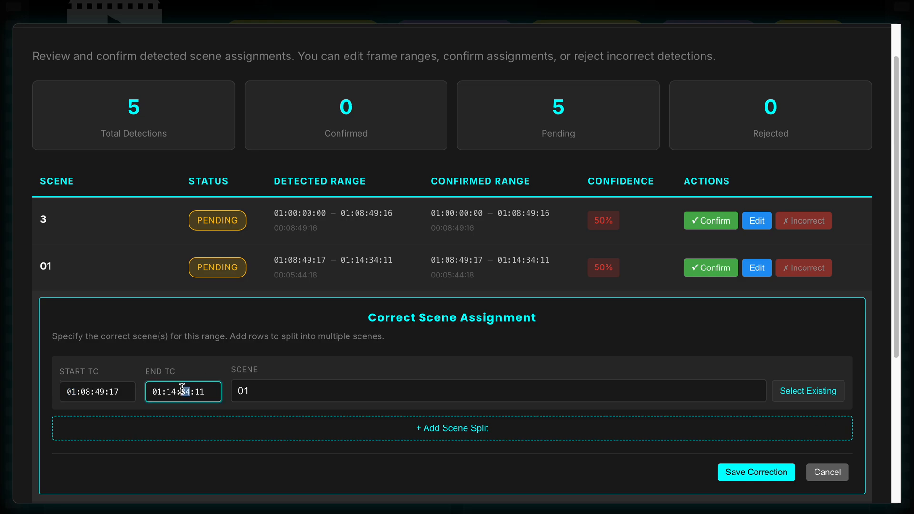
- Try adding a scene split to scene 01's correction, and discard the correction without saving
{"action": "left_click", "coordinate": [293, 425]}
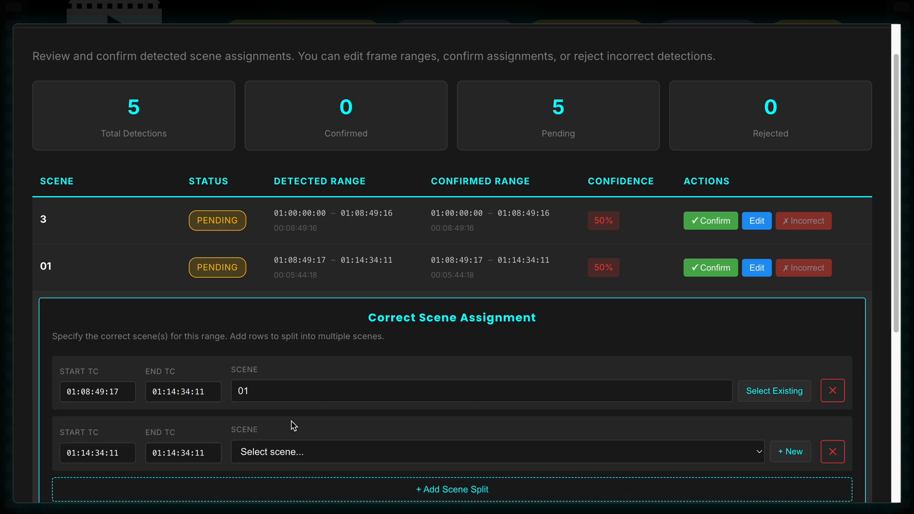
{"action": "left_click", "coordinate": [833, 391]}
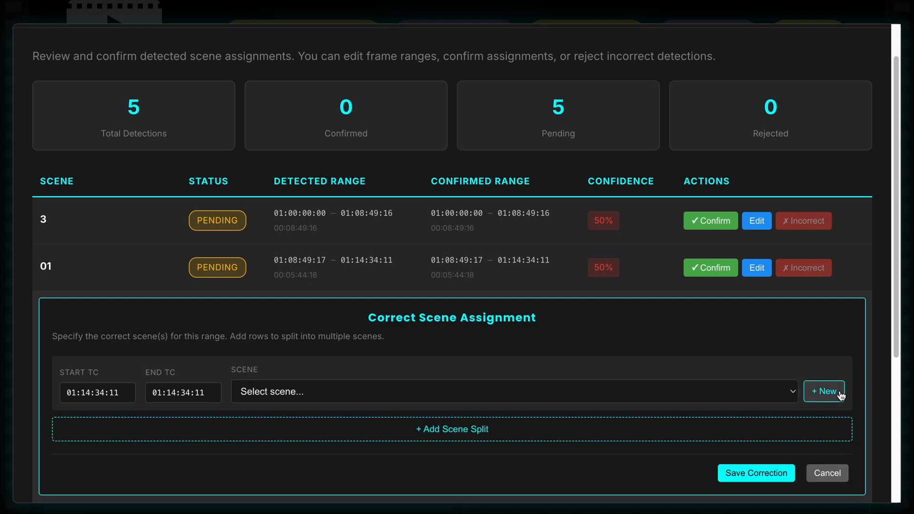
{"action": "left_click", "coordinate": [820, 473]}
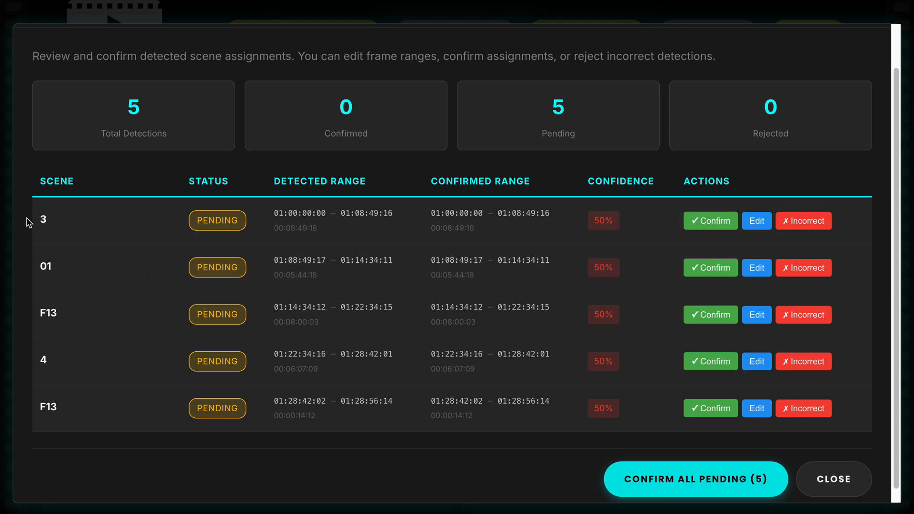
- Examine scene 3's name and detected timecode range, and close the scene assignment review
{"action": "left_click_drag", "start_coordinate": [24, 220], "coordinate": [63, 222]}
{"action": "left_click_drag", "start_coordinate": [274, 213], "coordinate": [398, 220]}
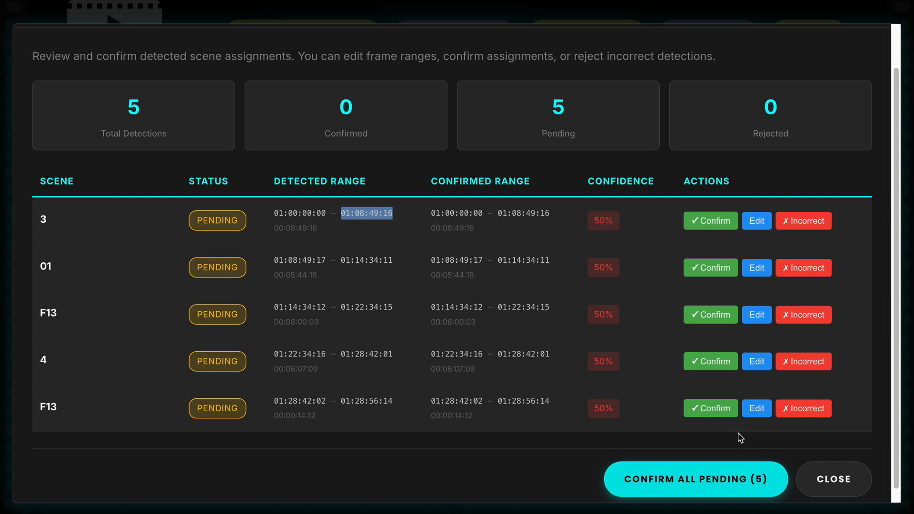
{"action": "left_click", "coordinate": [864, 478]}
- Change the user review of predicted scene 01 and the first F13 scene to Correct
{"action": "scroll", "coordinate": [626, 381], "scroll_direction": "down", "scroll_amount": 10}
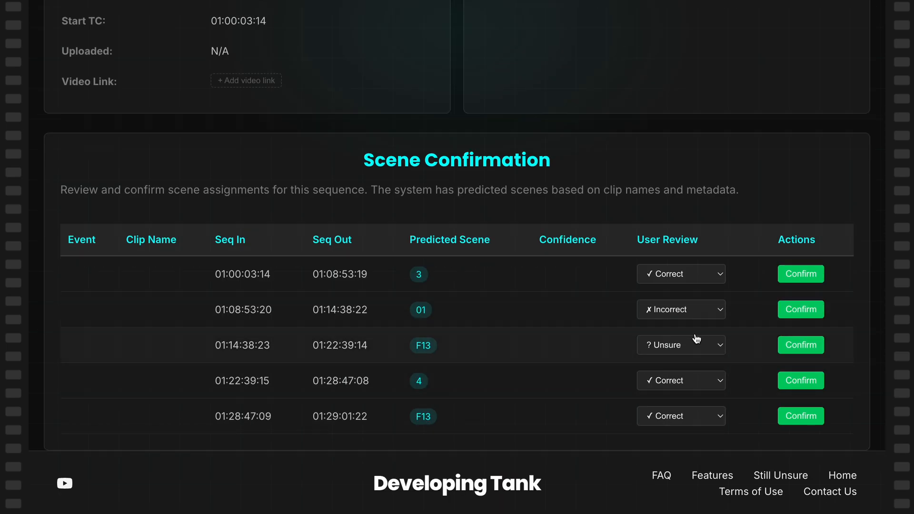
{"action": "left_click", "coordinate": [701, 314]}
{"action": "left_click", "coordinate": [698, 295]}
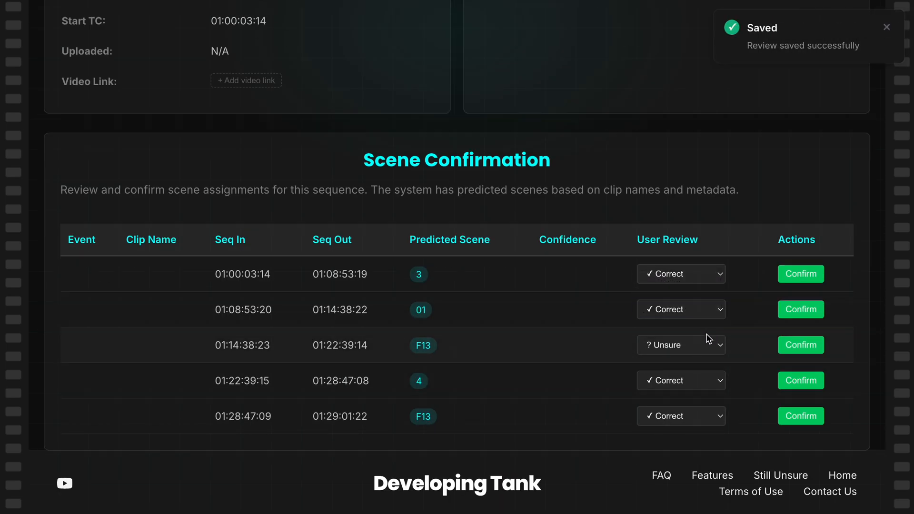
{"action": "left_click", "coordinate": [709, 343]}
{"action": "left_click", "coordinate": [706, 319]}
- Confirm the assignments of all five predicted scenes in Edit Sequence EC
{"action": "left_click", "coordinate": [801, 309]}
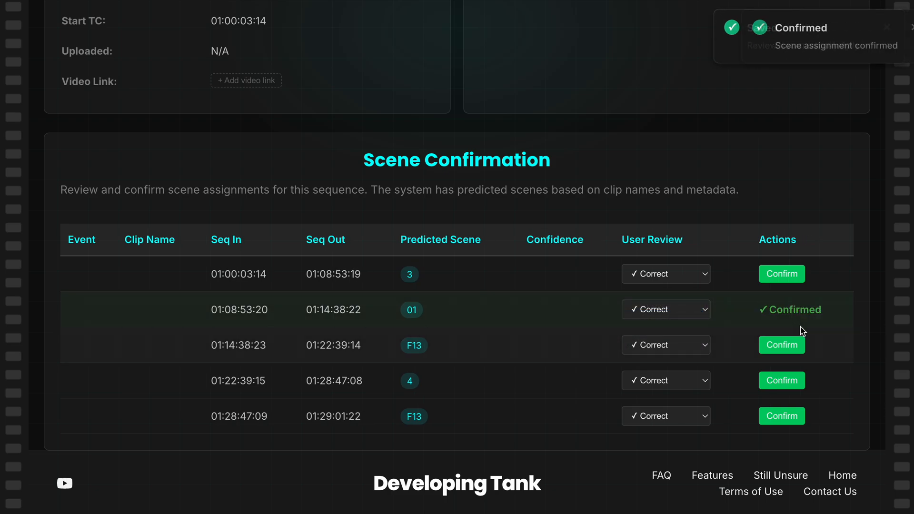
{"action": "left_click", "coordinate": [785, 350]}
{"action": "left_click", "coordinate": [784, 380]}
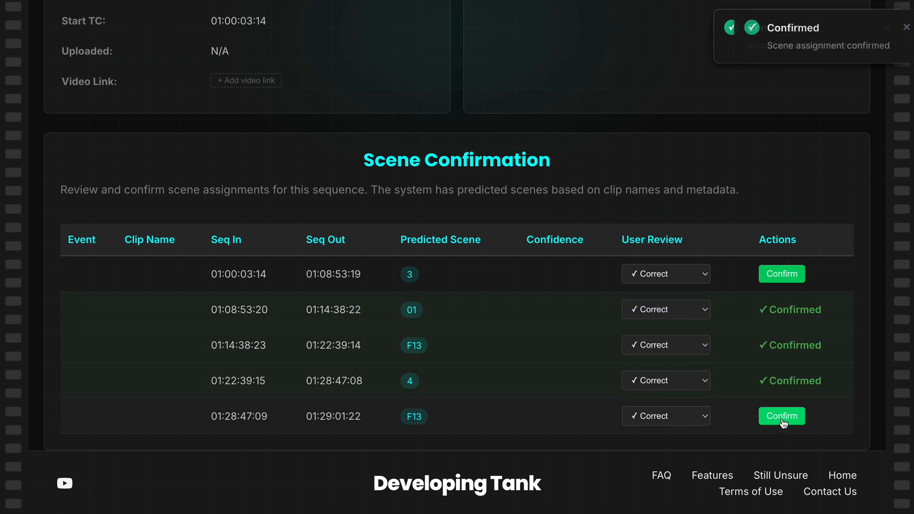
{"action": "left_click", "coordinate": [784, 419]}
{"action": "left_click", "coordinate": [775, 281]}
- Show the markers and clip notes of Edit Sequence EC
{"action": "scroll", "coordinate": [718, 347], "scroll_direction": "up", "scroll_amount": 8}
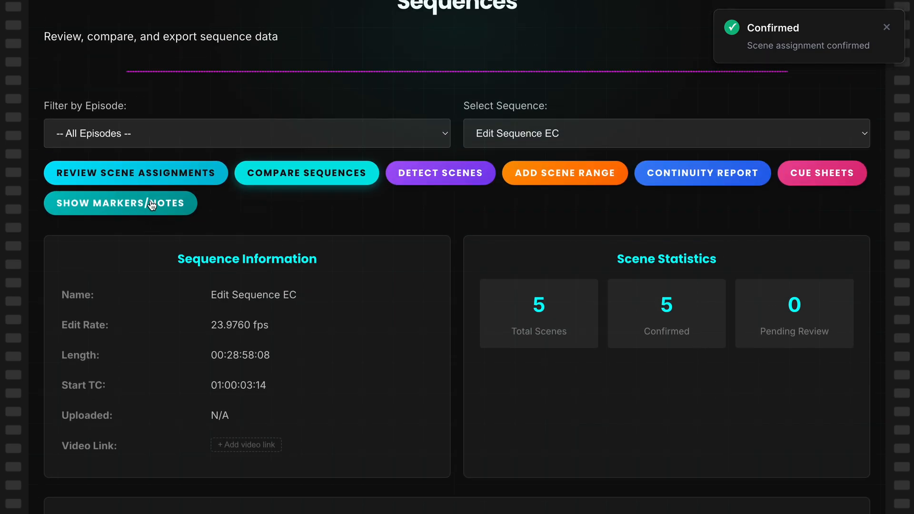
{"action": "left_click", "coordinate": [137, 203]}
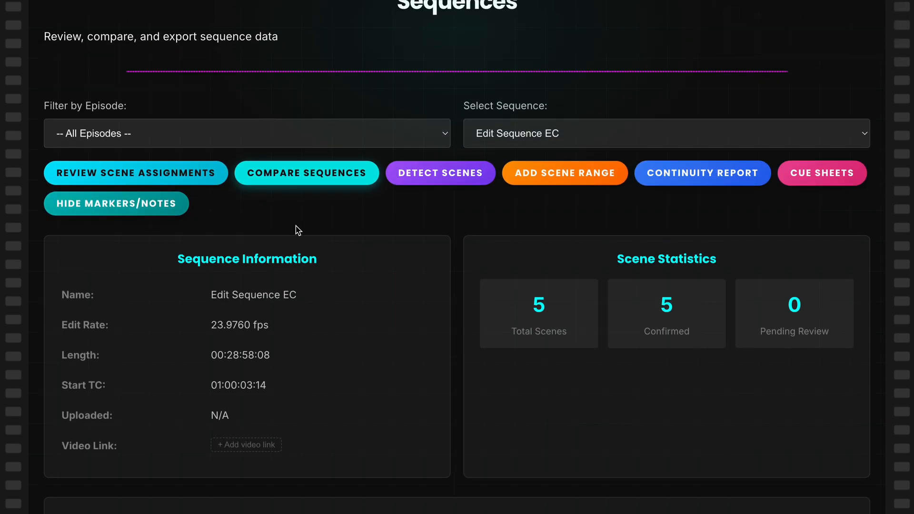
{"action": "scroll", "coordinate": [300, 231], "scroll_direction": "down", "scroll_amount": 10}
{"action": "scroll", "coordinate": [317, 249], "scroll_direction": "down", "scroll_amount": 2}
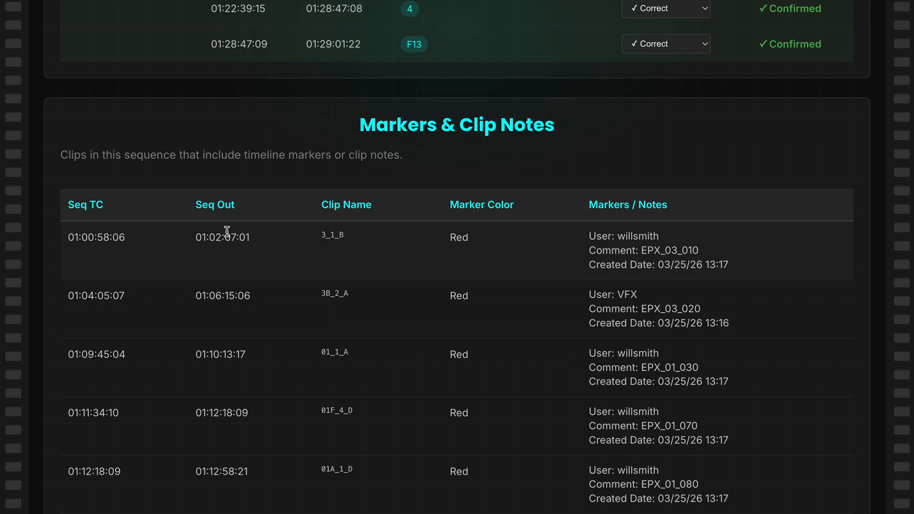
- Examine clip 3_1_B's sequence timecodes, marker color, user, comment and creation date in the markers table
{"action": "left_click_drag", "start_coordinate": [97, 231], "coordinate": [101, 298]}
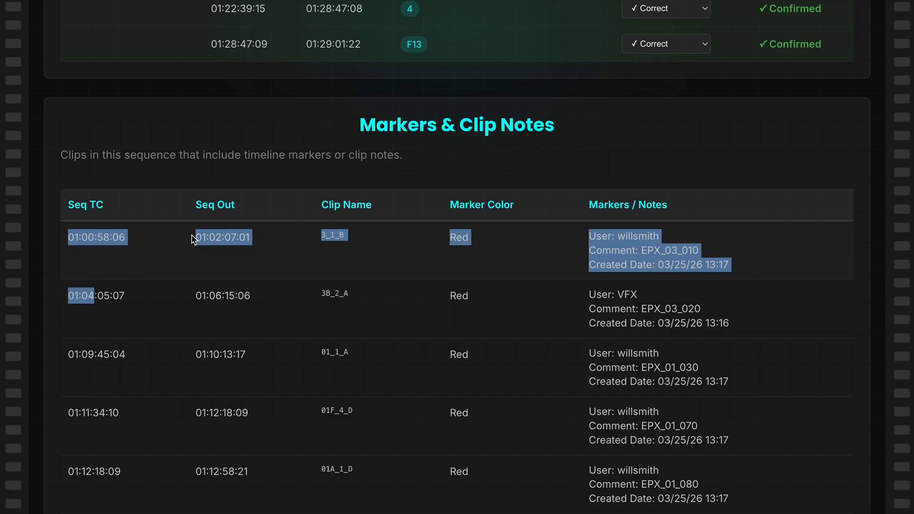
{"action": "left_click_drag", "start_coordinate": [194, 236], "coordinate": [197, 237]}
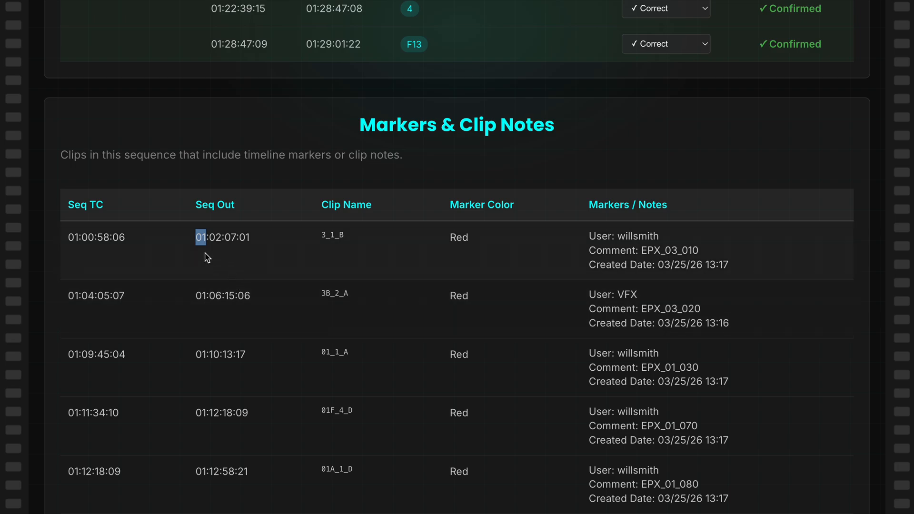
{"action": "left_click_drag", "start_coordinate": [74, 232], "coordinate": [232, 237]}
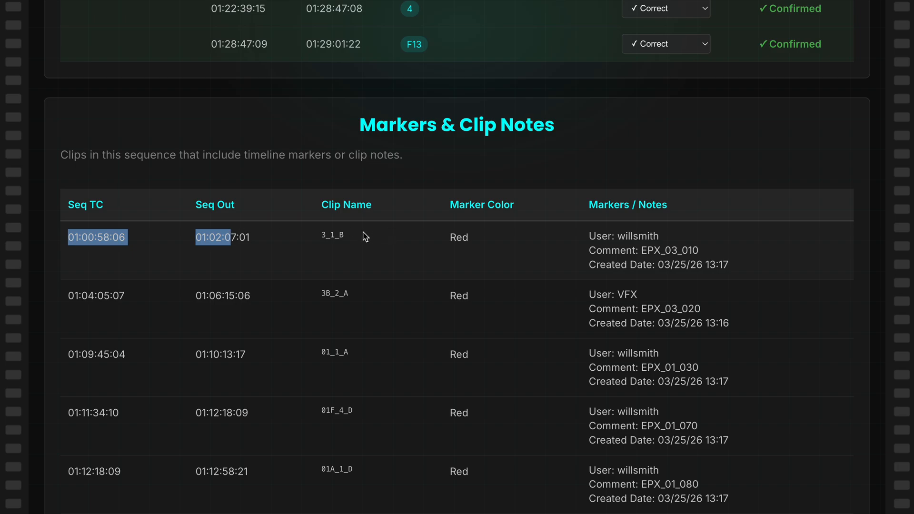
{"action": "double_click", "coordinate": [454, 239]}
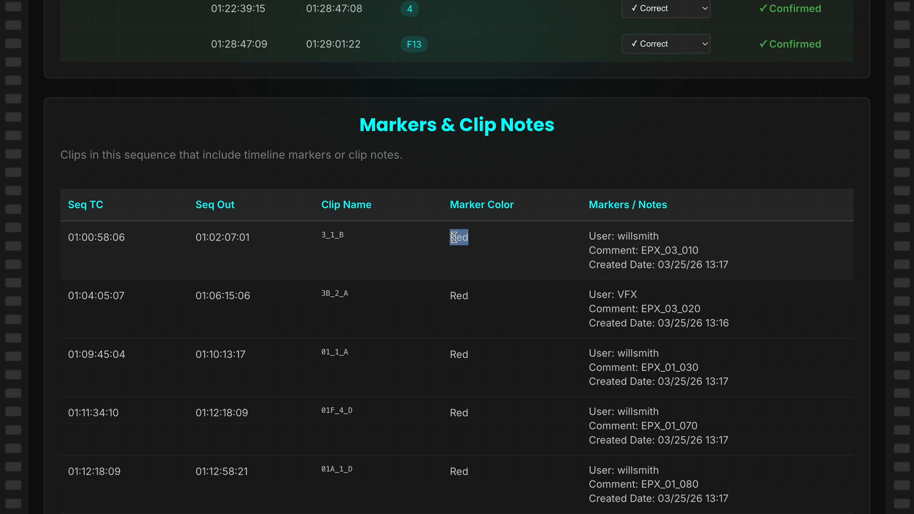
{"action": "left_click_drag", "start_coordinate": [590, 235], "coordinate": [656, 233]}
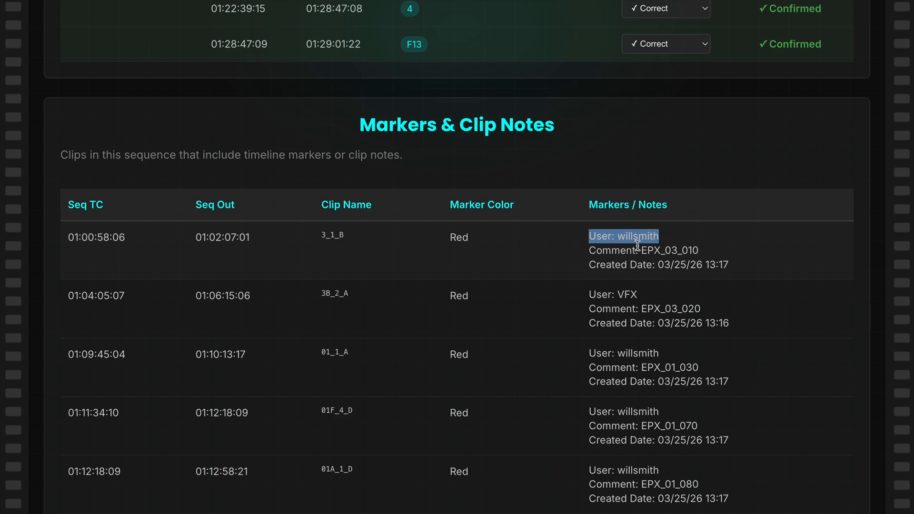
{"action": "left_click_drag", "start_coordinate": [597, 250], "coordinate": [689, 251]}
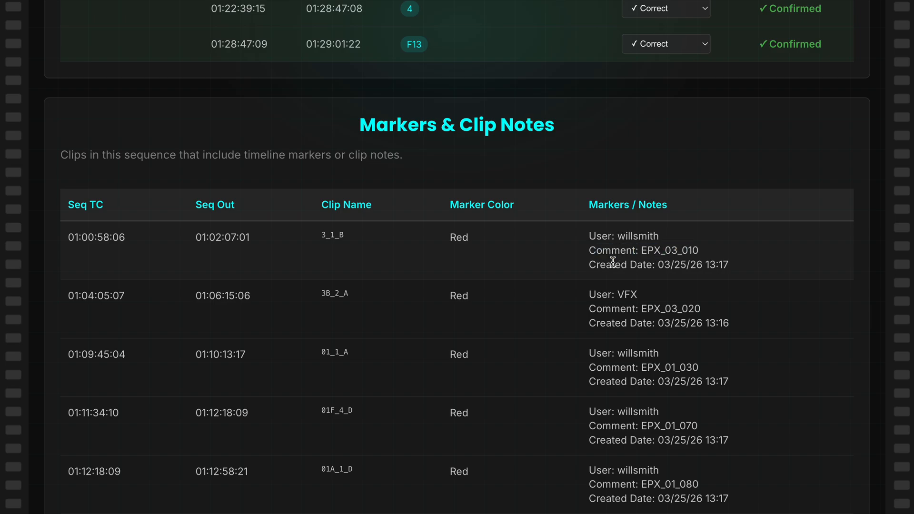
{"action": "left_click_drag", "start_coordinate": [612, 265], "coordinate": [741, 263]}
- Compare Edit Sequence EC as the first sequence with Demo Current Cut.NoGroups.Copy.01 as the second
{"action": "scroll", "coordinate": [449, 404], "scroll_direction": "up", "scroll_amount": 15}
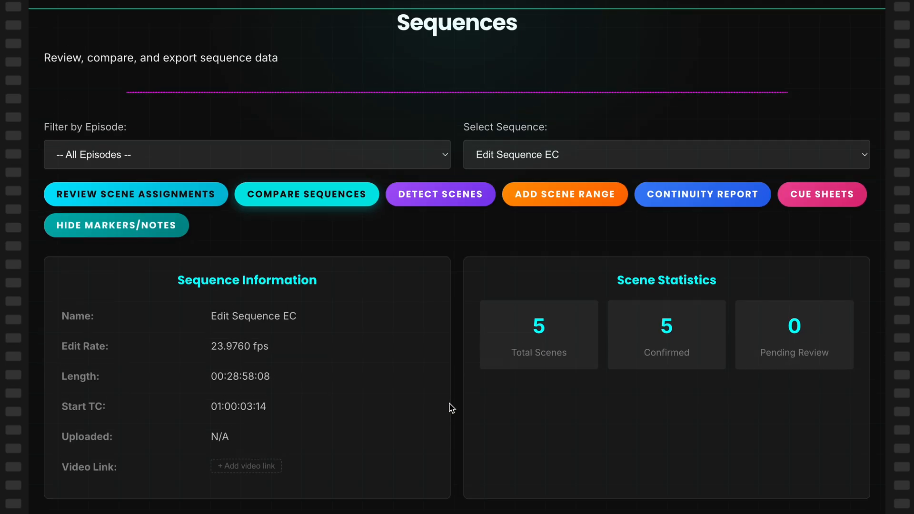
{"action": "left_click", "coordinate": [301, 205]}
{"action": "left_click", "coordinate": [307, 257]}
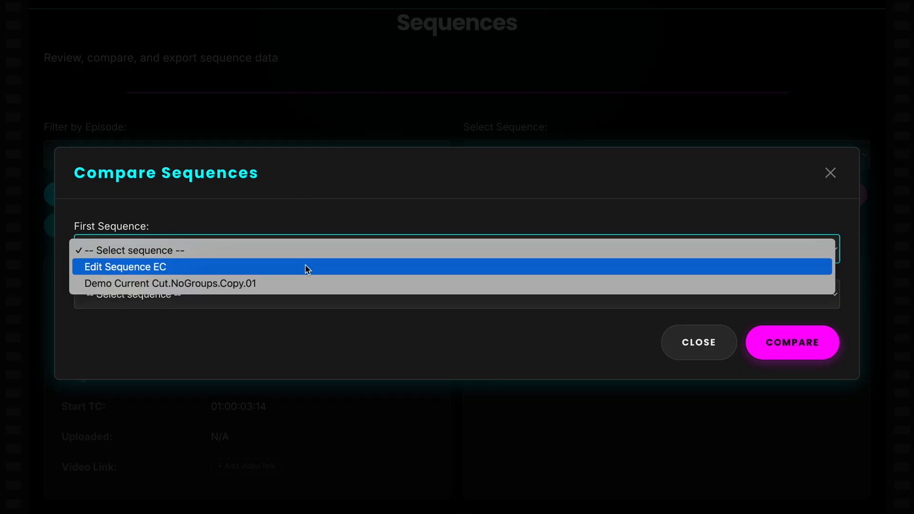
{"action": "left_click", "coordinate": [307, 267]}
{"action": "left_click", "coordinate": [302, 292]}
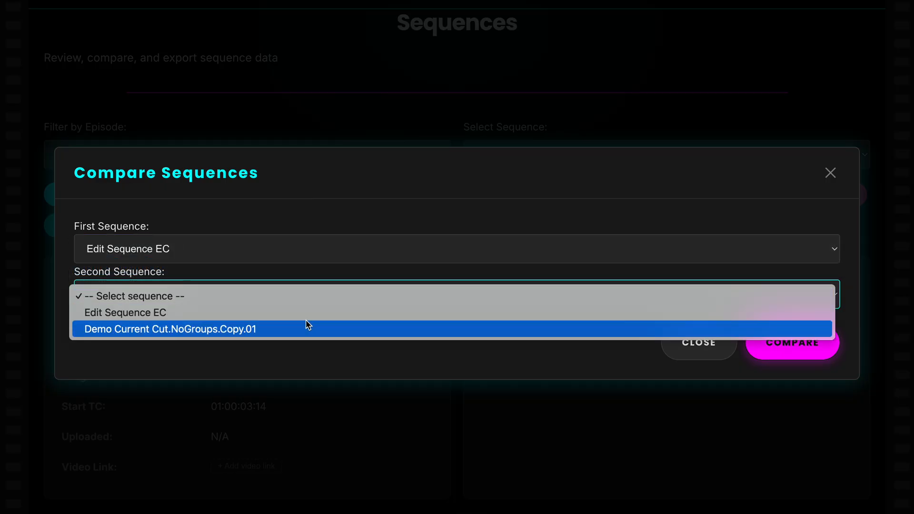
{"action": "left_click", "coordinate": [306, 329]}
{"action": "left_click", "coordinate": [776, 343]}
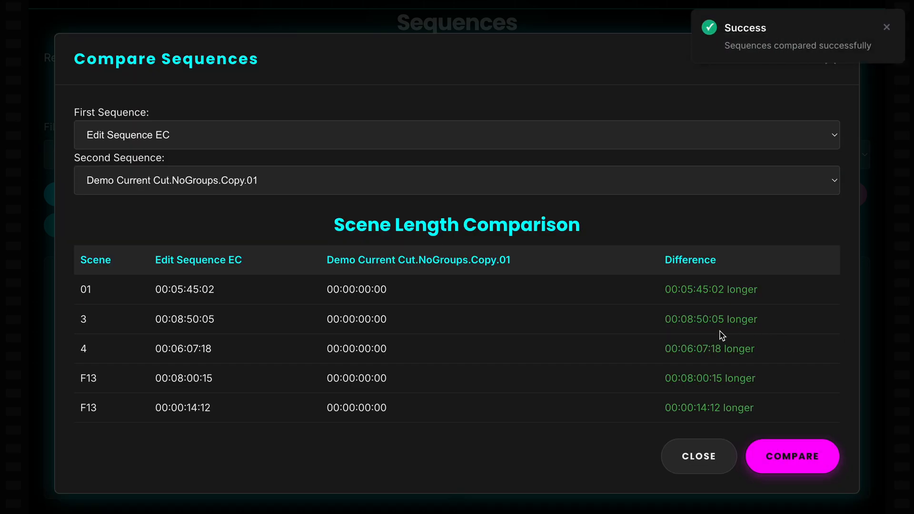
- Check the scene lengths listed for Demo Current Cut.NoGroups.Copy.01, and close the comparison
{"action": "left_click_drag", "start_coordinate": [390, 252], "coordinate": [376, 392]}
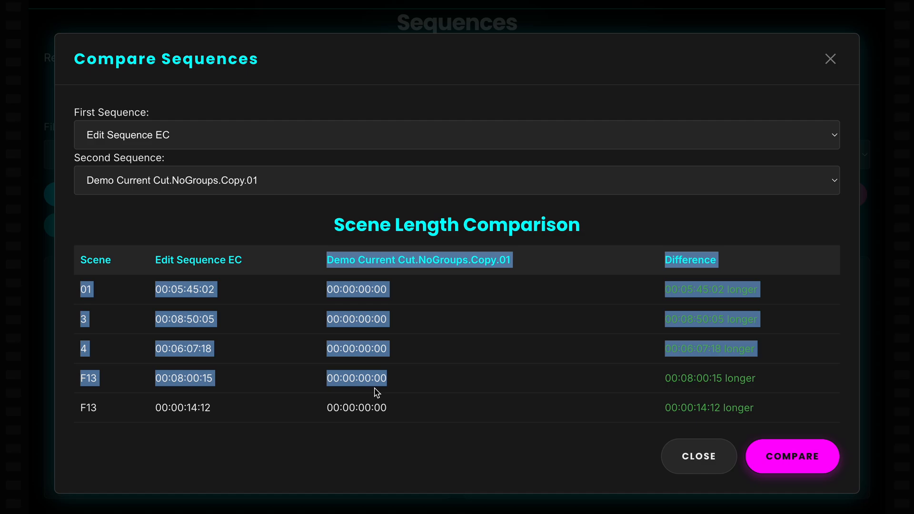
{"action": "left_click", "coordinate": [377, 392]}
{"action": "left_click", "coordinate": [696, 460]}
- Select the sequence Demo Current Cut.NoGroups.Copy.01 and run scene detection on it
{"action": "left_click", "coordinate": [549, 153]}
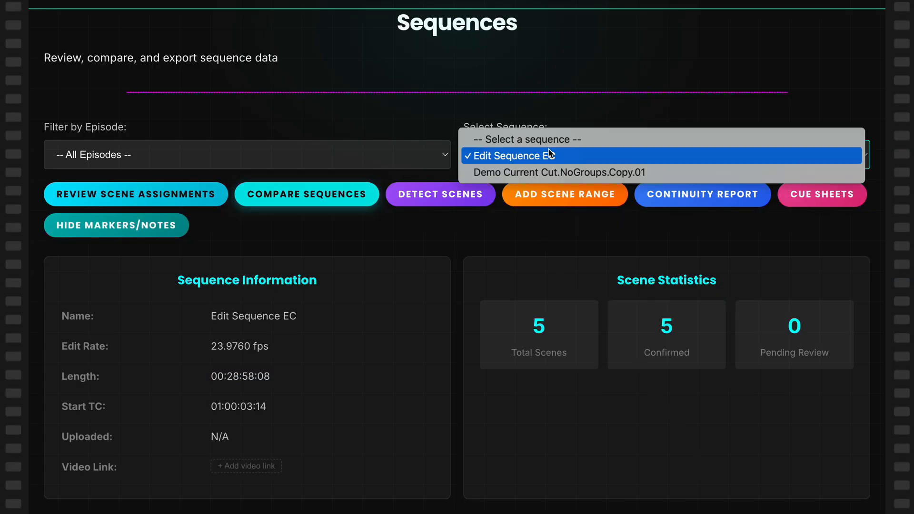
{"action": "left_click", "coordinate": [550, 167]}
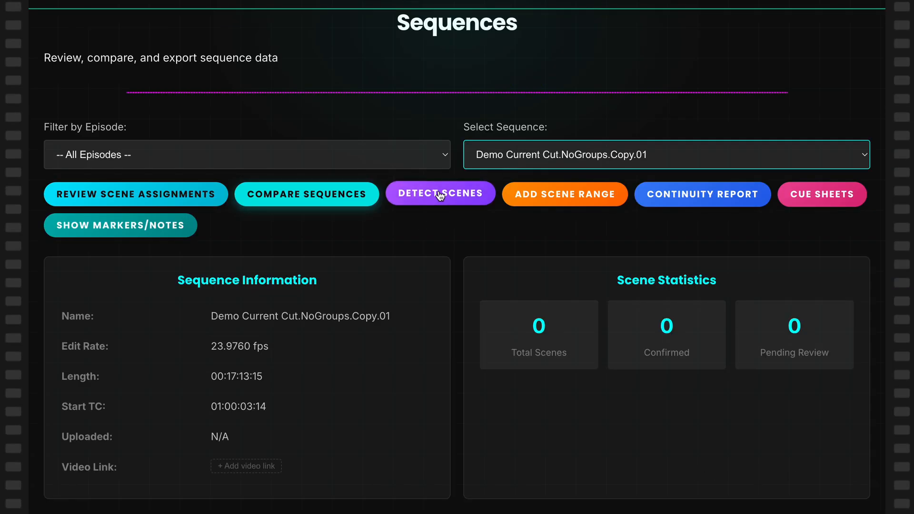
{"action": "left_click", "coordinate": [440, 195]}
{"action": "left_click", "coordinate": [779, 367]}
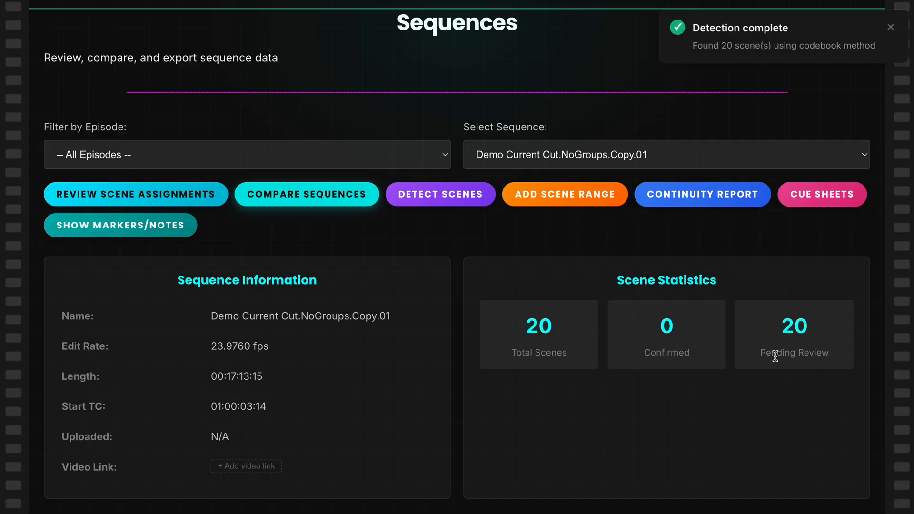
- Rerun the comparison between Edit Sequence EC and Demo Current Cut.NoGroups.Copy.01
{"action": "left_click", "coordinate": [495, 166]}
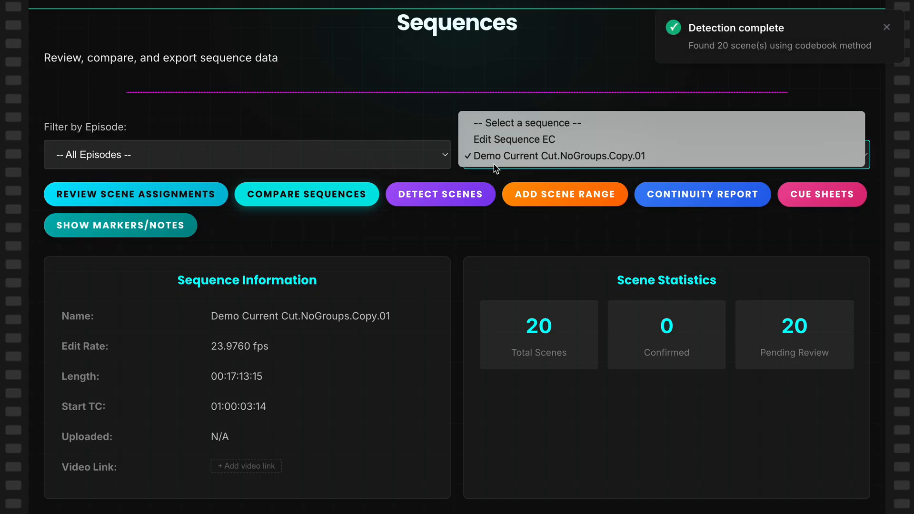
{"action": "left_click", "coordinate": [358, 200]}
{"action": "left_click", "coordinate": [322, 198]}
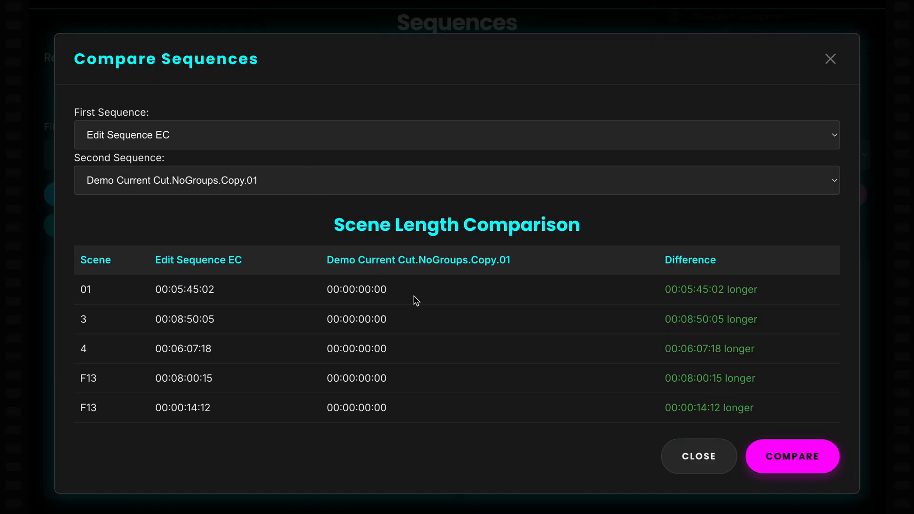
{"action": "left_click", "coordinate": [827, 455]}
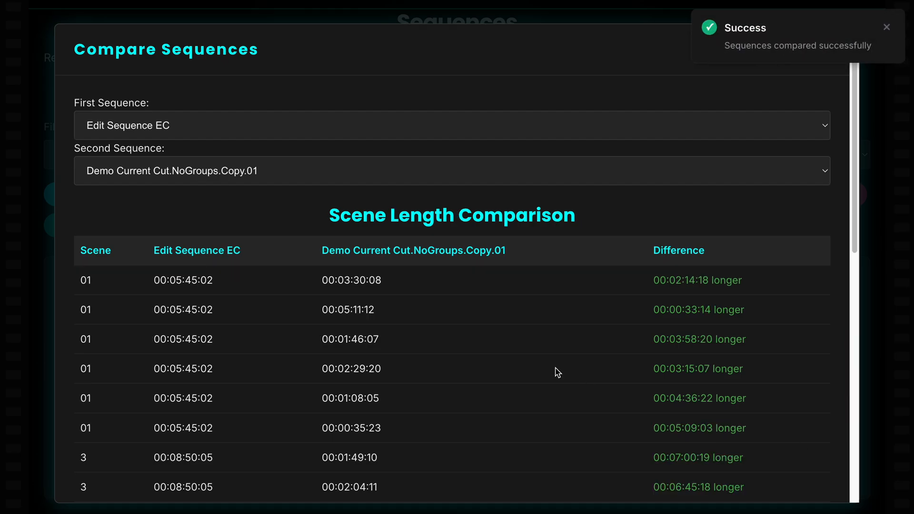
- Examine the scene length comparison for scenes 01, 3, 4 and F13 across both sequences
{"action": "scroll", "coordinate": [556, 372], "scroll_direction": "down", "scroll_amount": 3}
{"action": "scroll", "coordinate": [557, 372], "scroll_direction": "down", "scroll_amount": 1}
{"action": "scroll", "coordinate": [557, 372], "scroll_direction": "down", "scroll_amount": 1}
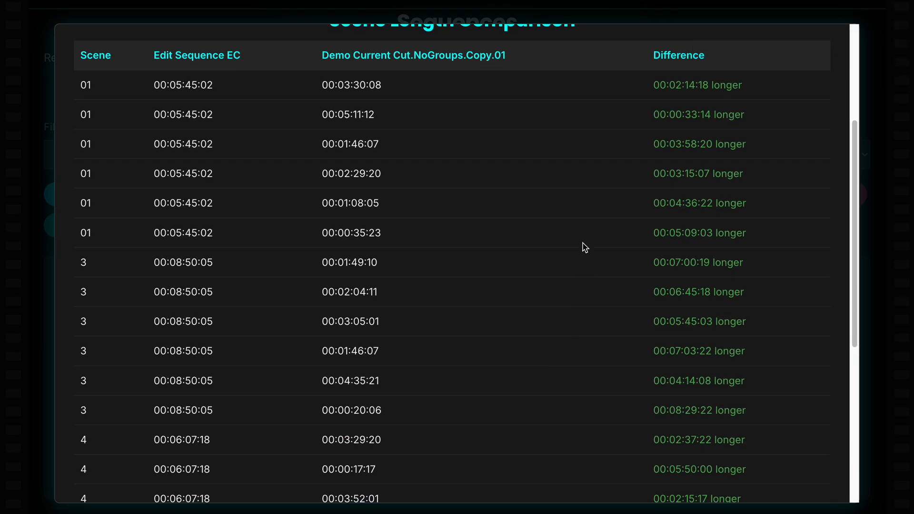
{"action": "scroll", "coordinate": [348, 203], "scroll_direction": "down", "scroll_amount": 3}
{"action": "scroll", "coordinate": [343, 216], "scroll_direction": "up", "scroll_amount": 5}
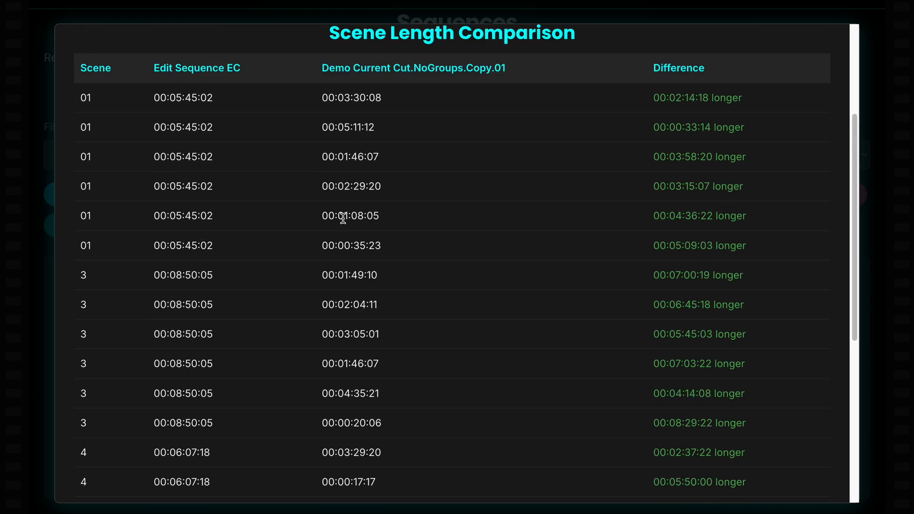
{"action": "scroll", "coordinate": [348, 253], "scroll_direction": "down", "scroll_amount": 8}
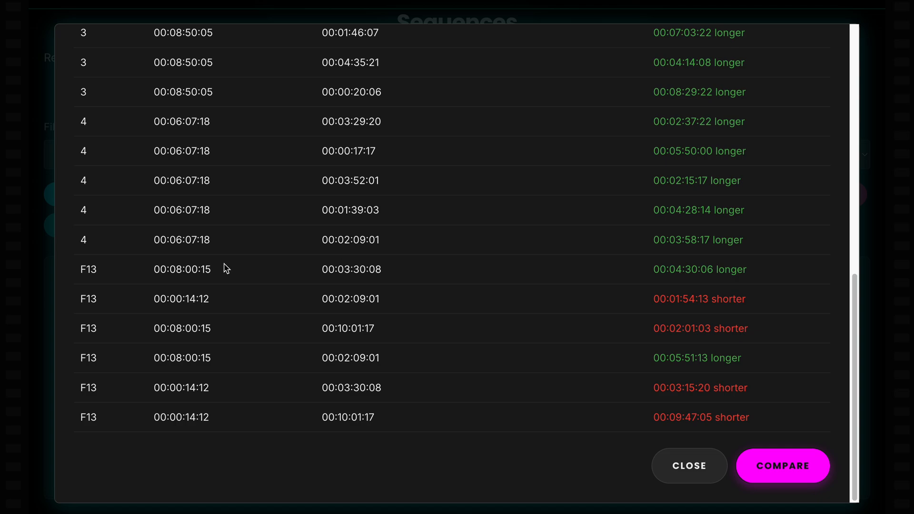
{"action": "scroll", "coordinate": [179, 274], "scroll_direction": "up", "scroll_amount": 7}
{"action": "scroll", "coordinate": [179, 274], "scroll_direction": "up", "scroll_amount": 1}
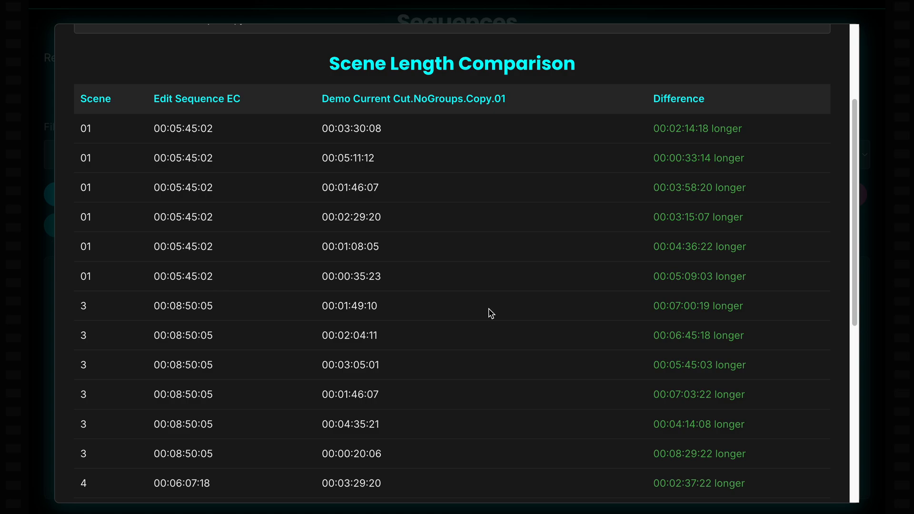
{"action": "scroll", "coordinate": [490, 312], "scroll_direction": "down", "scroll_amount": 5}
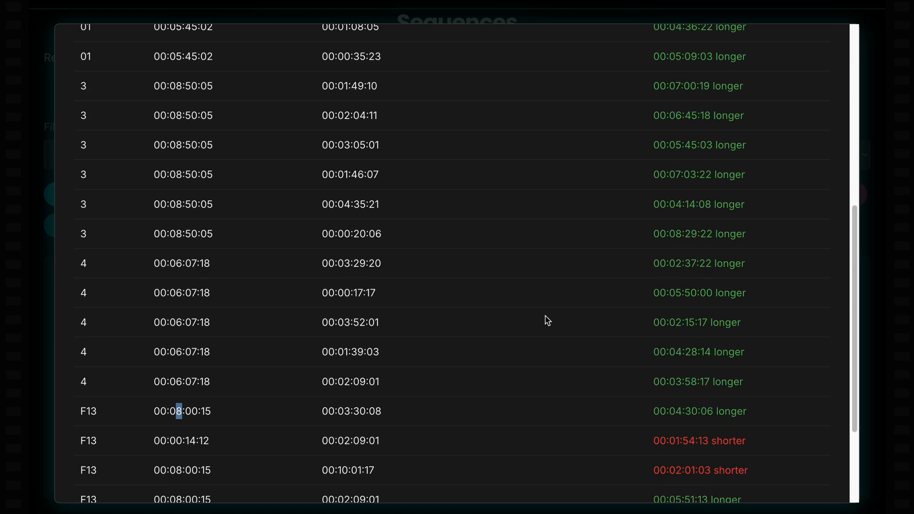
{"action": "scroll", "coordinate": [548, 321], "scroll_direction": "down", "scroll_amount": 2}
{"action": "scroll", "coordinate": [559, 354], "scroll_direction": "down", "scroll_amount": 2}
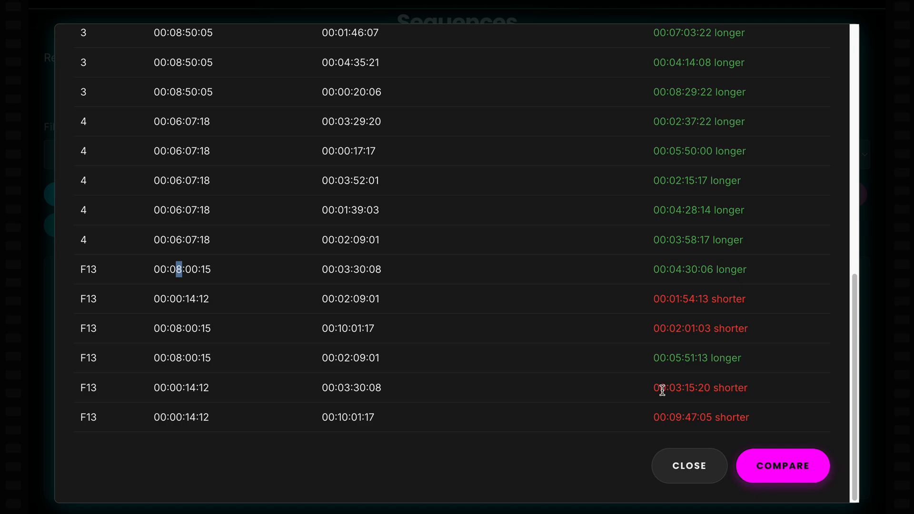
- Inspect the length difference in the second F13 row, and close the sequence comparison
{"action": "scroll", "coordinate": [504, 418], "scroll_direction": "up", "scroll_amount": 3}
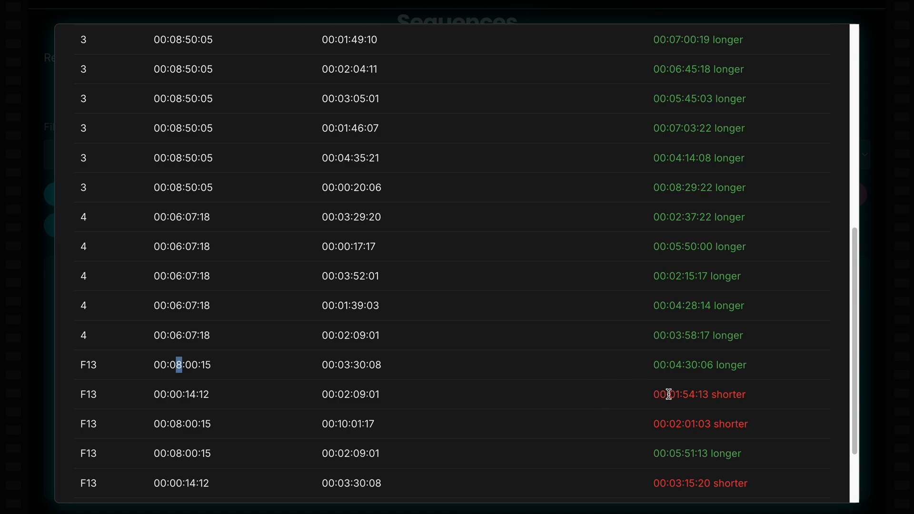
{"action": "left_click_drag", "start_coordinate": [660, 395], "coordinate": [782, 396]}
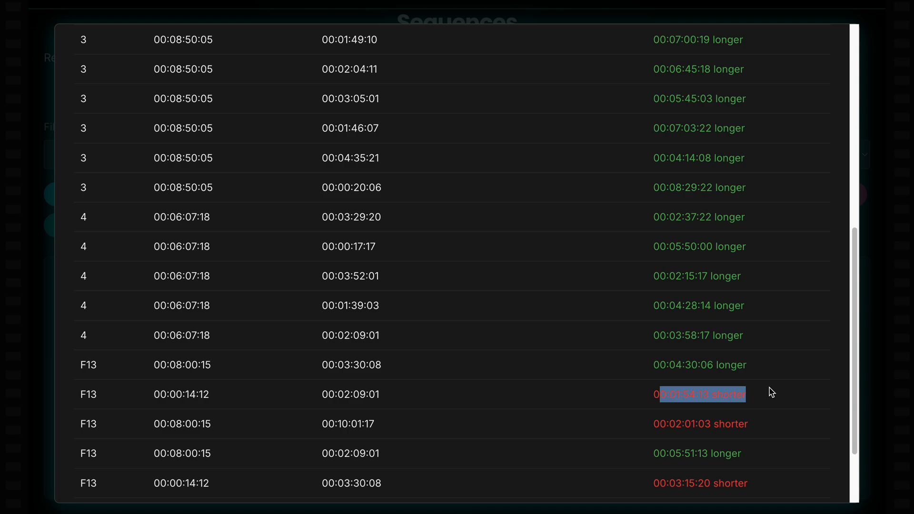
{"action": "scroll", "coordinate": [772, 393], "scroll_direction": "down", "scroll_amount": 3}
{"action": "left_click", "coordinate": [668, 464]}
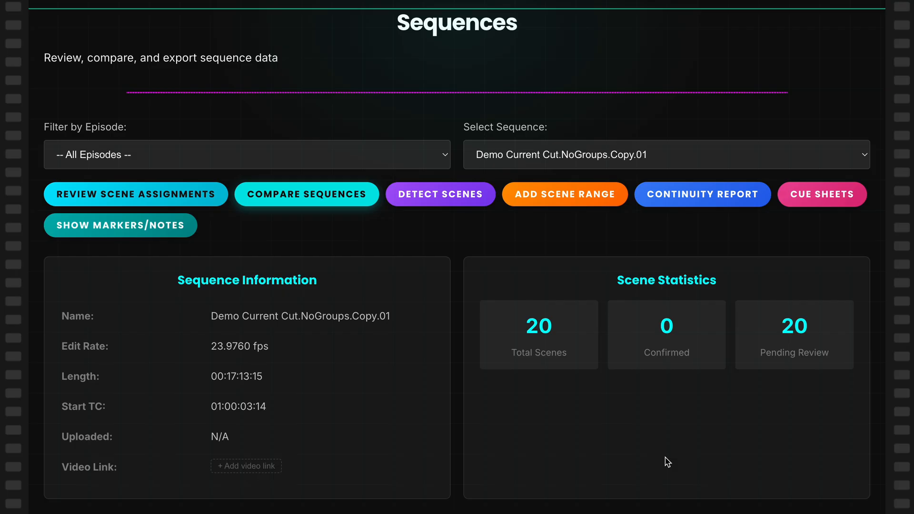